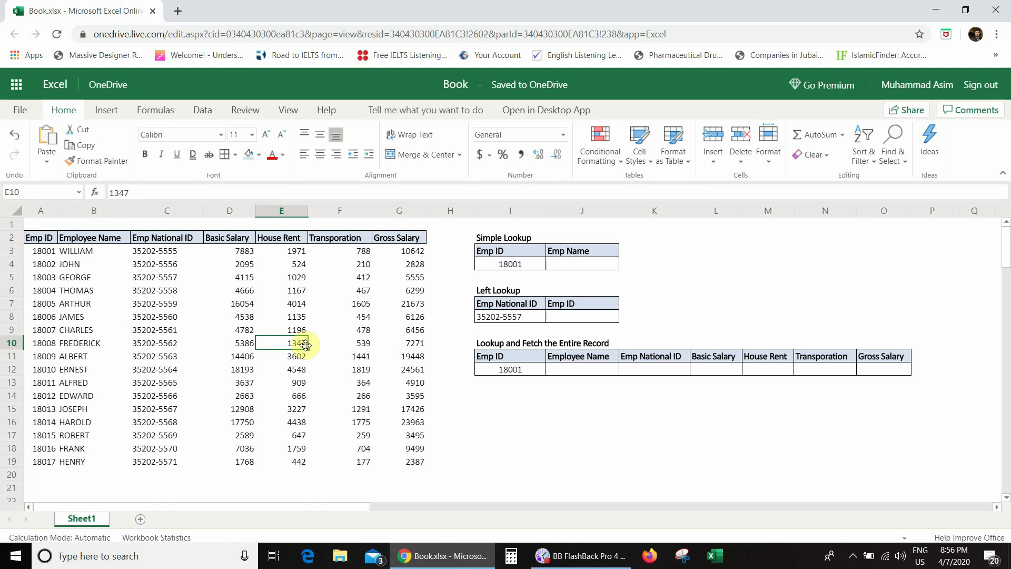
{"action": "key", "text": "Right"}
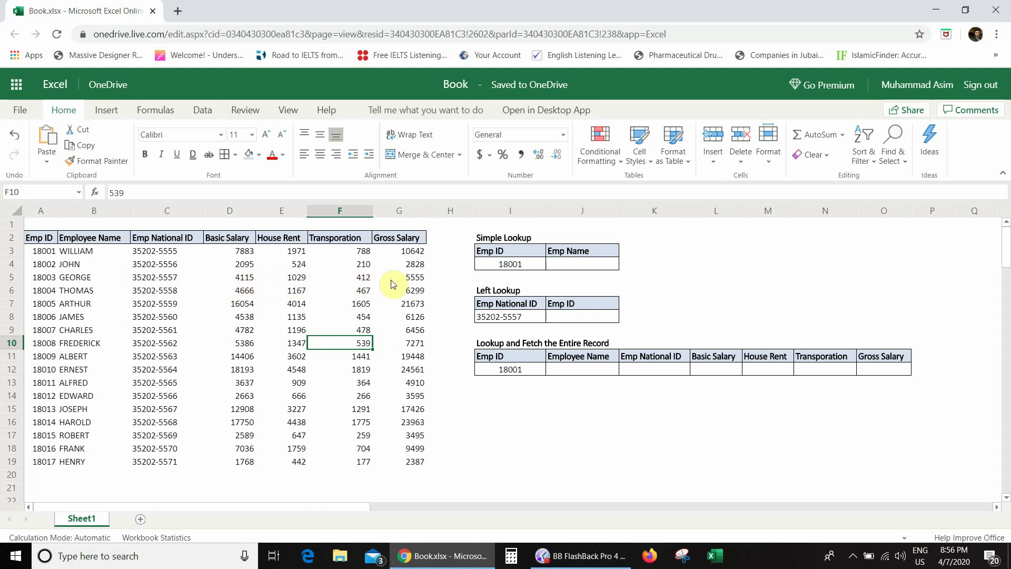
{"action": "left_click", "coordinate": [491, 370]}
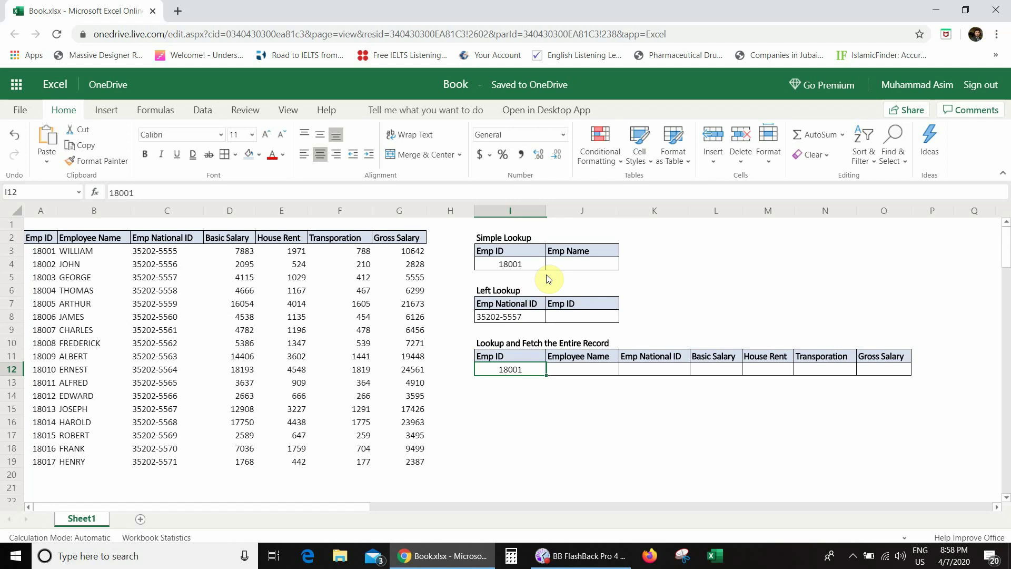
{"action": "left_click", "coordinate": [512, 264]}
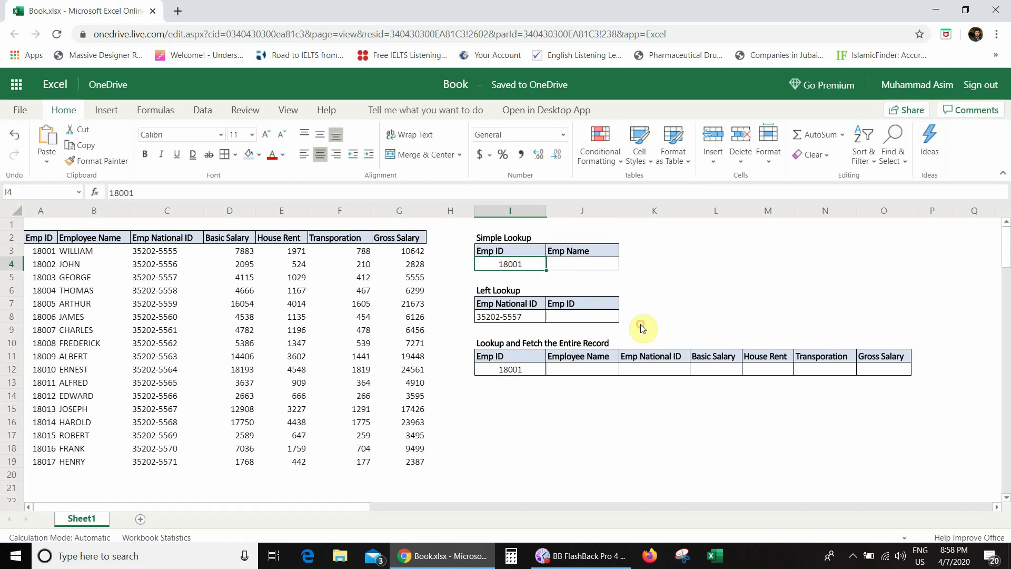
- Enter =XLOOKUP(I4,A3:A19,B3:B19) in J4 to return the employee name for the Simple Lookup's Emp ID
{"action": "left_click", "coordinate": [577, 269]}
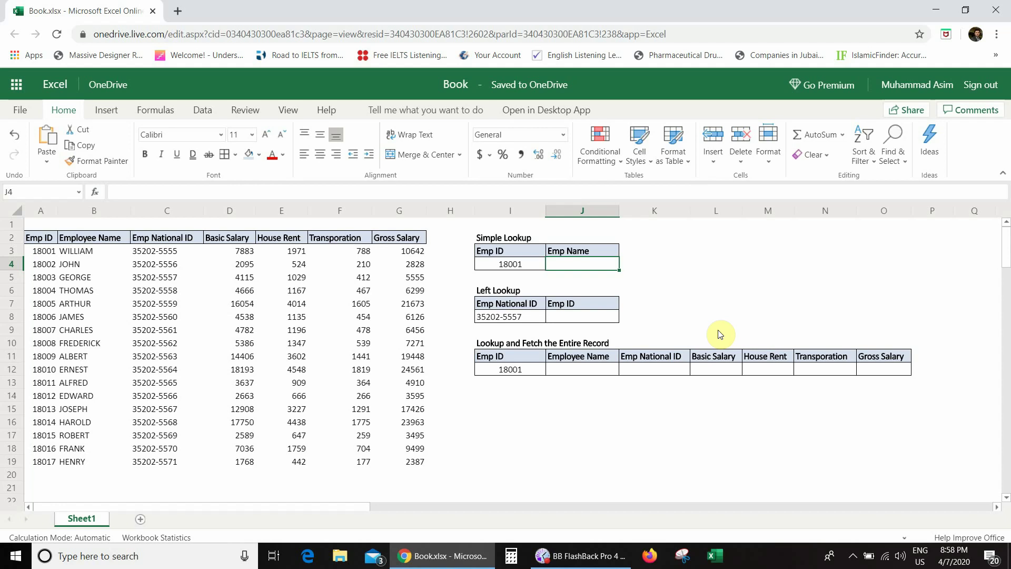
{"action": "type", "text": "="}
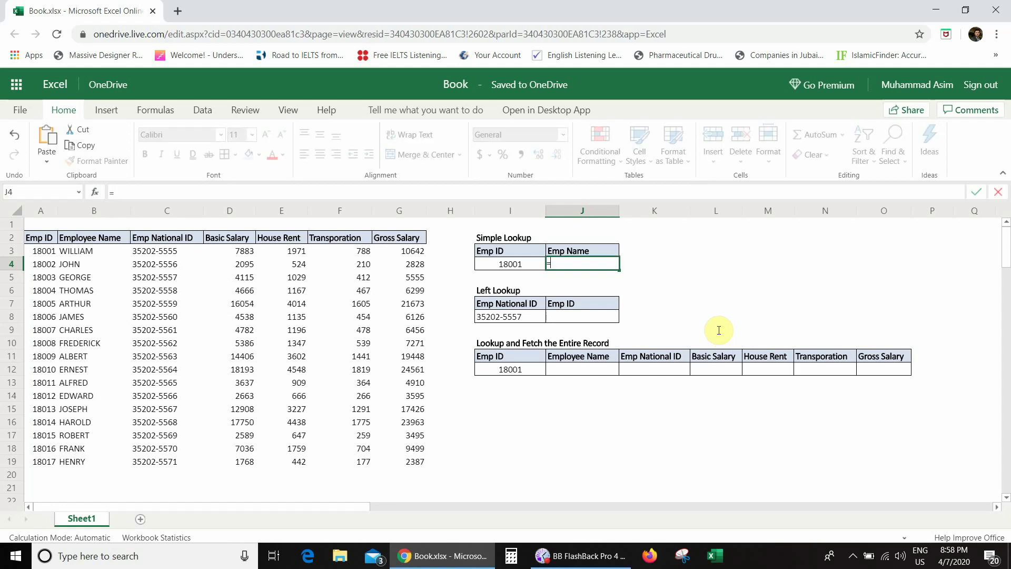
{"action": "type", "text": "xlookup"}
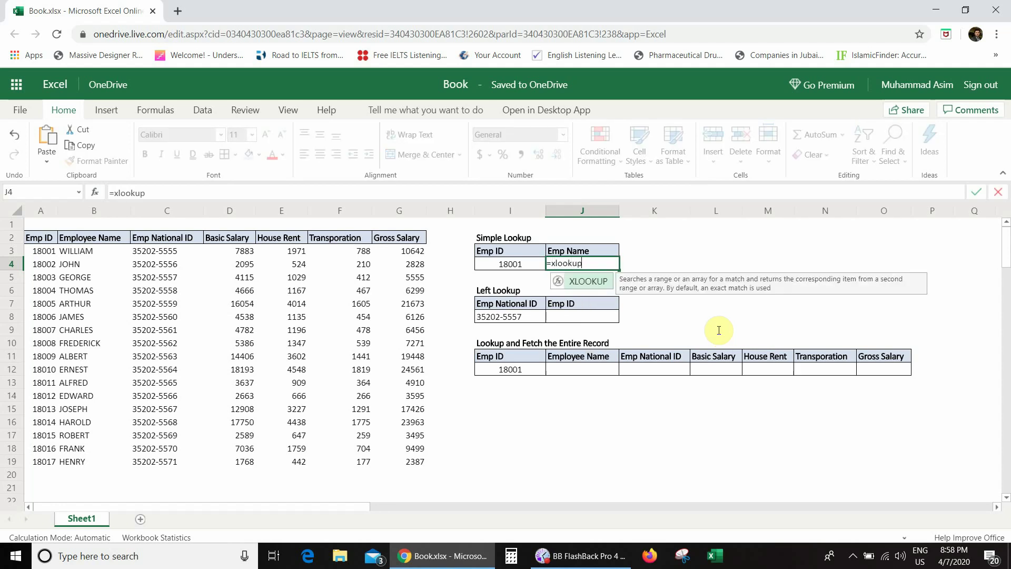
{"action": "type", "text": "("}
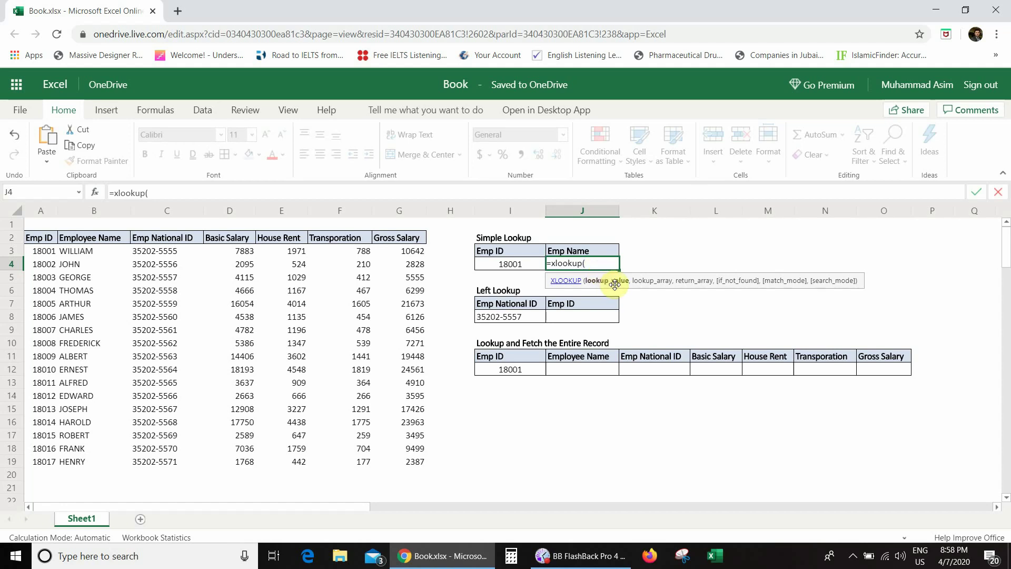
{"action": "left_click", "coordinate": [510, 265]}
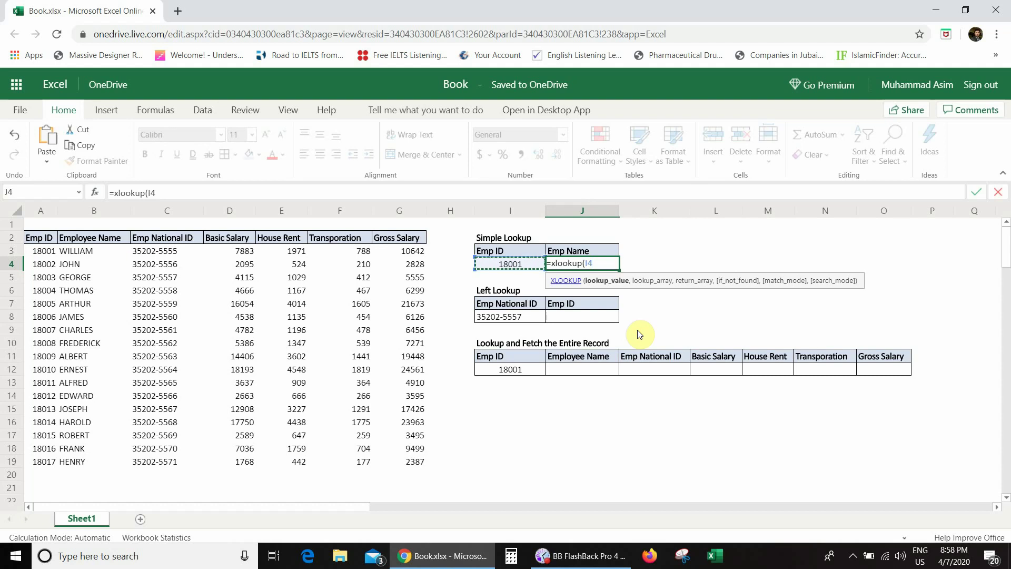
{"action": "type", "text": ","}
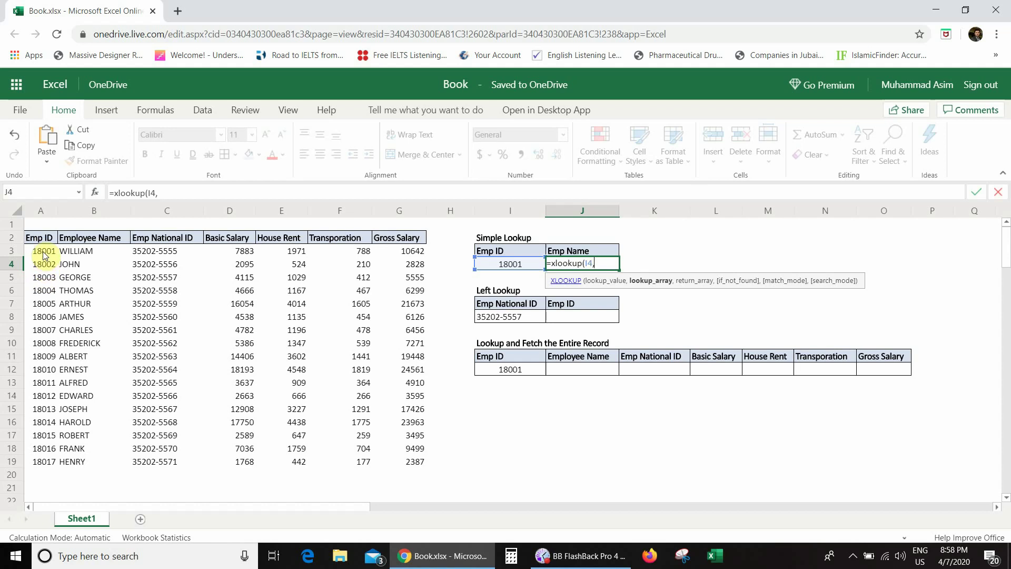
{"action": "left_click_drag", "start_coordinate": [44, 255], "coordinate": [55, 457]}
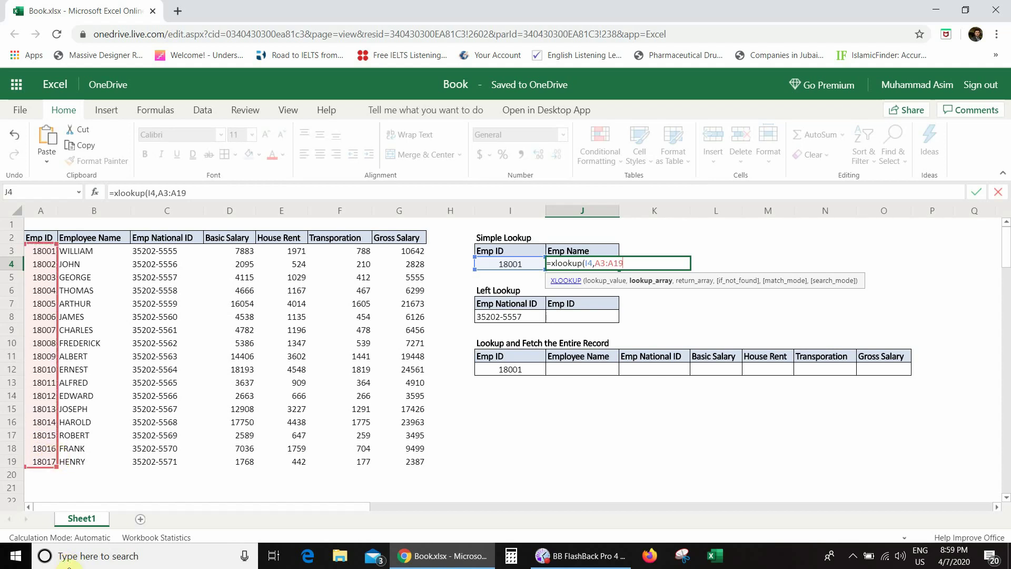
{"action": "type", "text": ","}
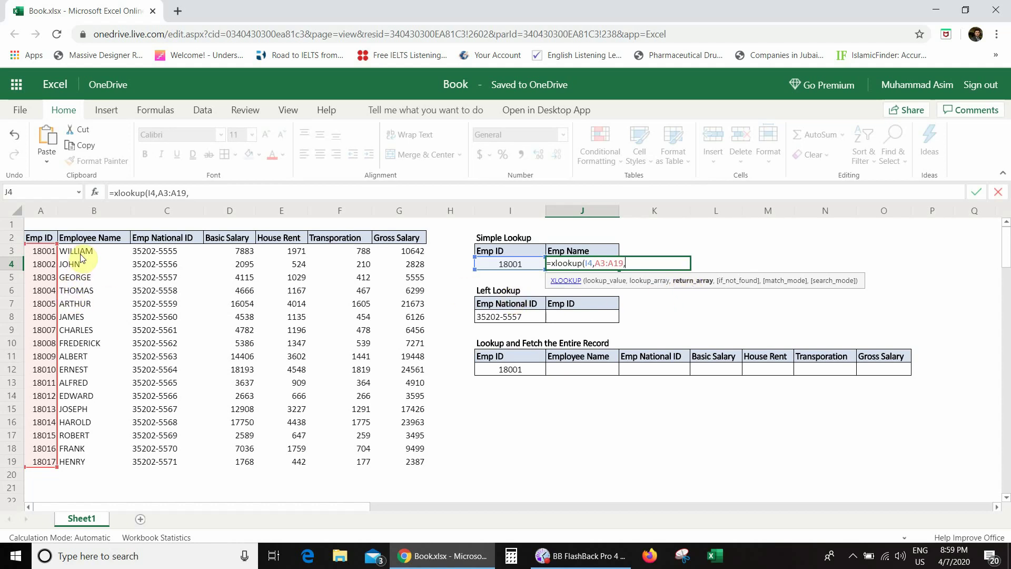
{"action": "left_click_drag", "start_coordinate": [81, 254], "coordinate": [80, 466]}
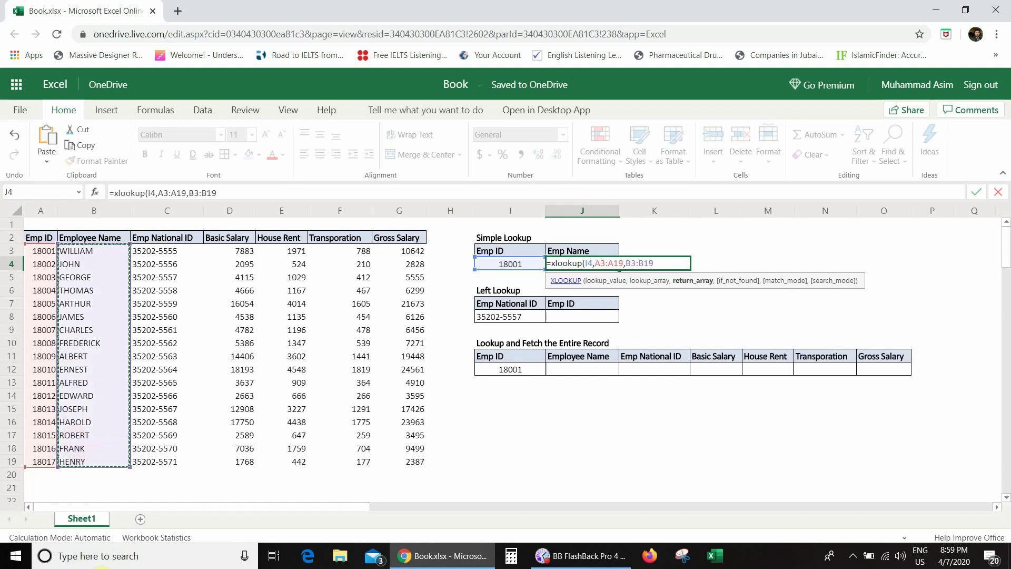
{"action": "type", "text": ")"}
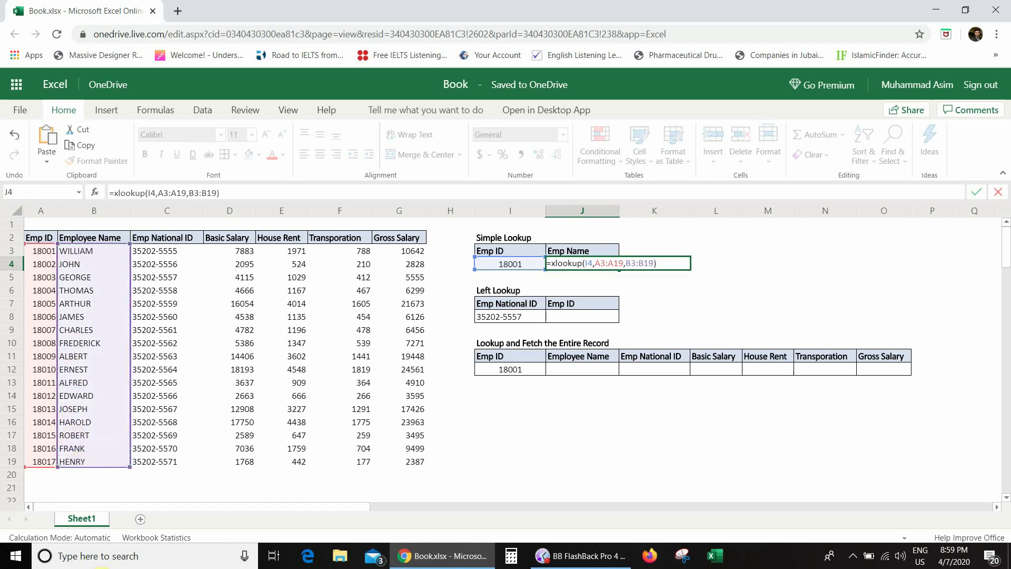
{"action": "key", "text": "Return"}
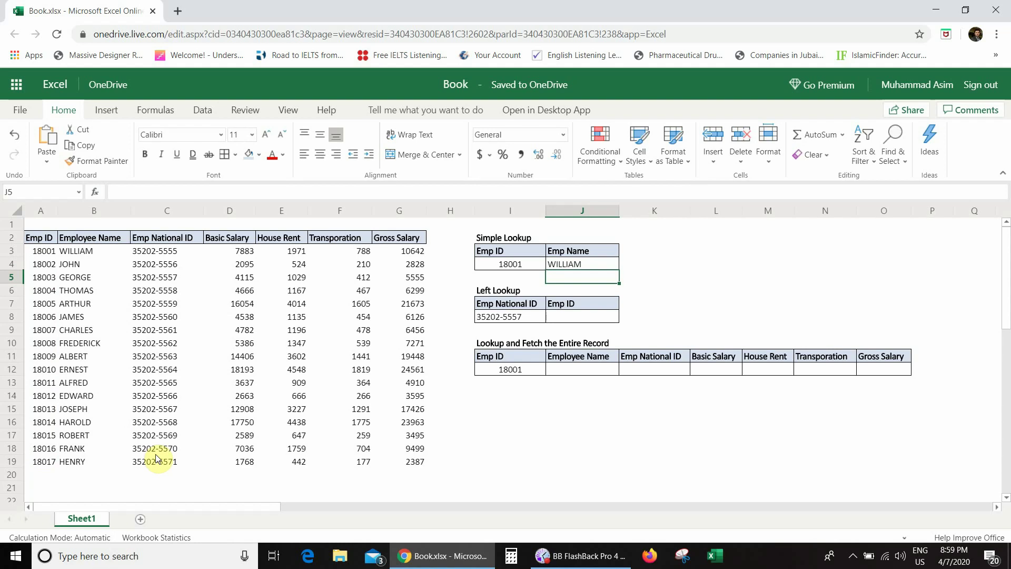
- Compare J4's result with the first employee's record, and retest with the fourth employee's Emp ID in I4, checking it against the table
{"action": "left_click", "coordinate": [576, 266]}
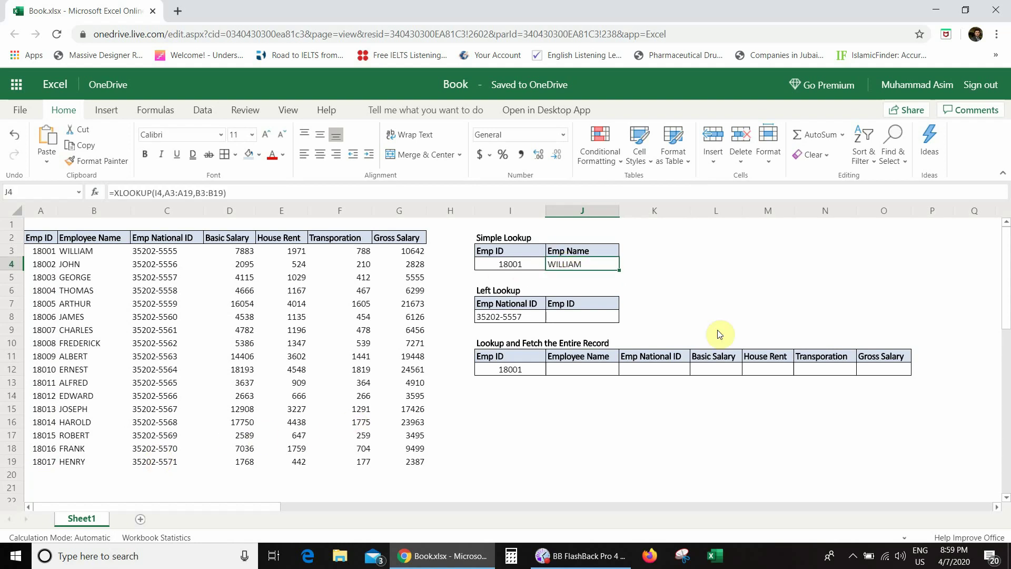
{"action": "left_click", "coordinate": [53, 253]}
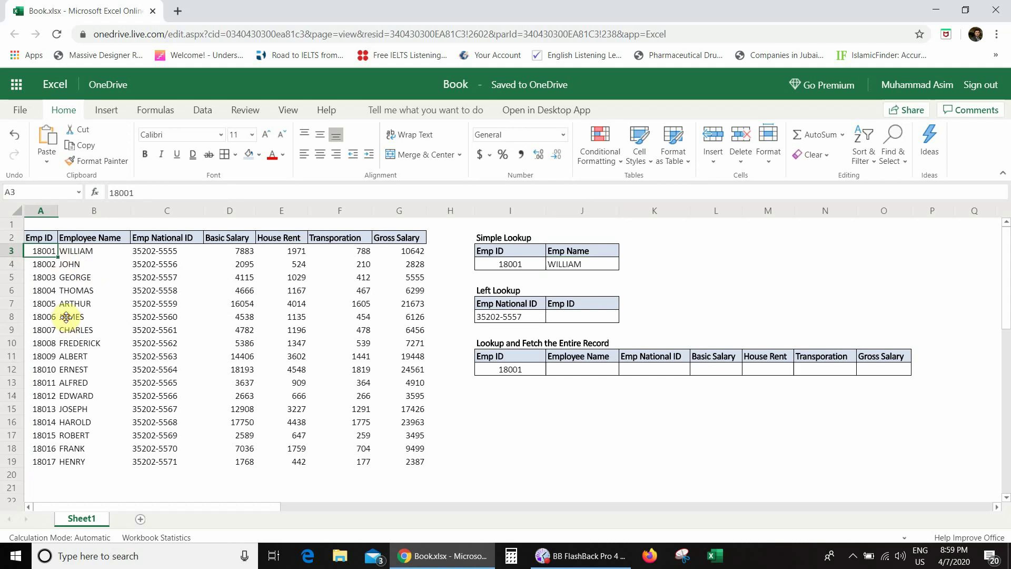
{"action": "left_click", "coordinate": [79, 251]}
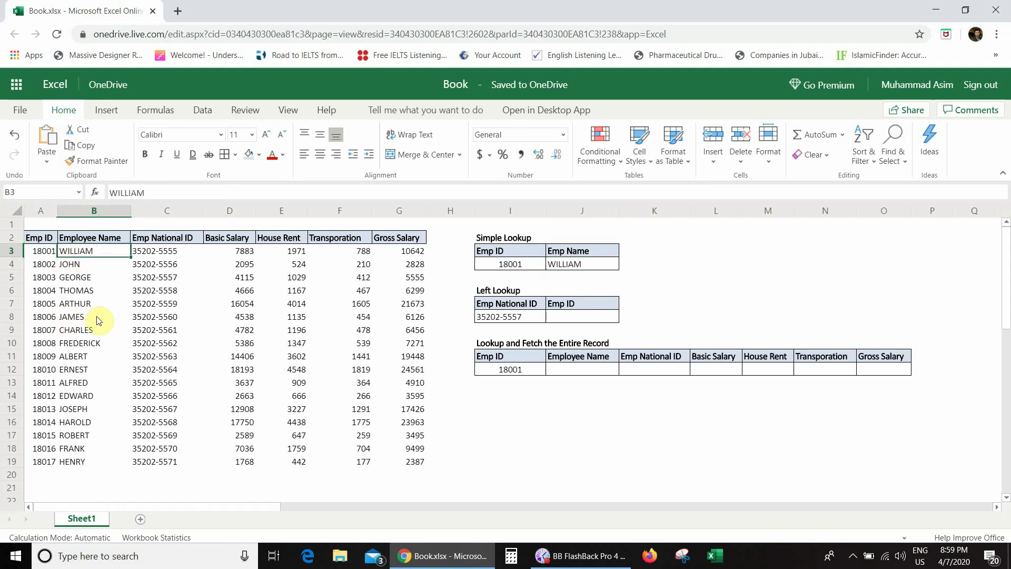
{"action": "left_click", "coordinate": [507, 268]}
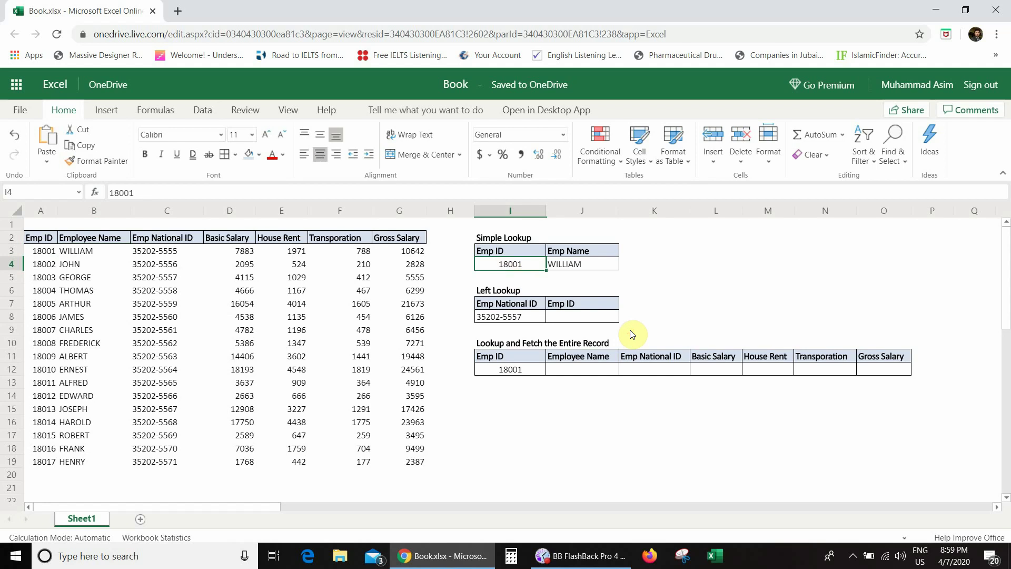
{"action": "type", "text": "18"}
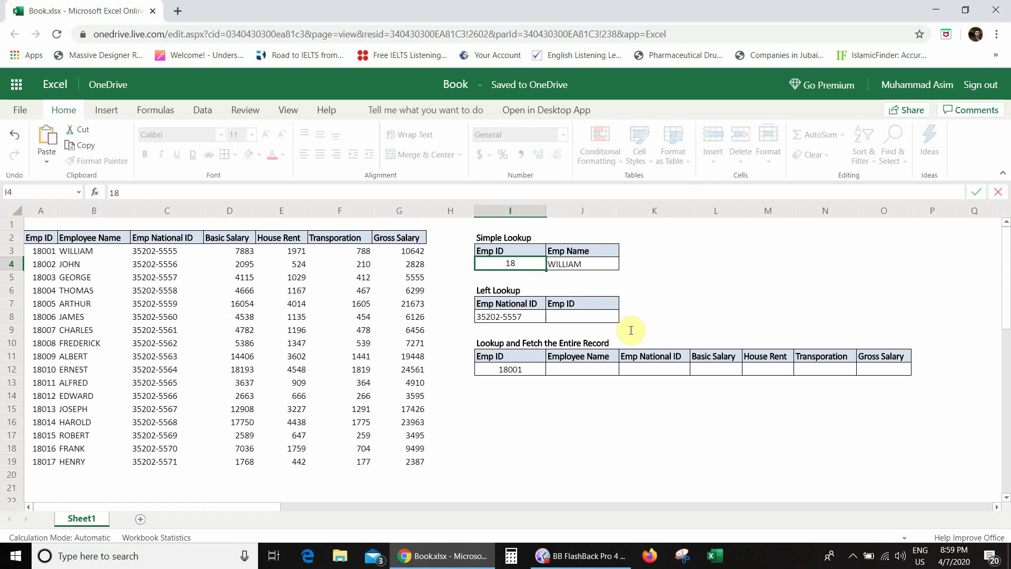
{"action": "type", "text": "004"}
{"action": "key", "text": "Return"}
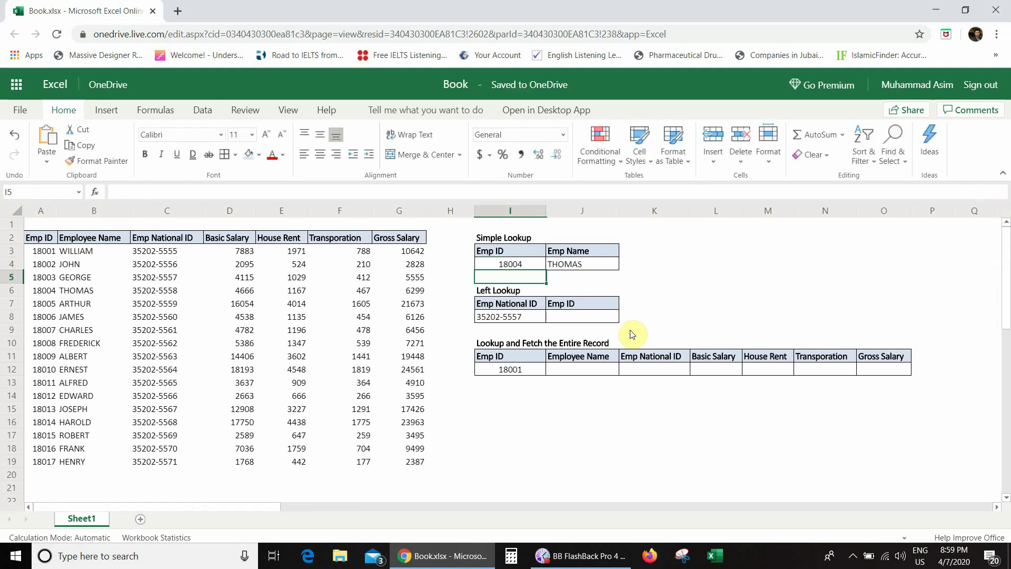
{"action": "left_click", "coordinate": [579, 264]}
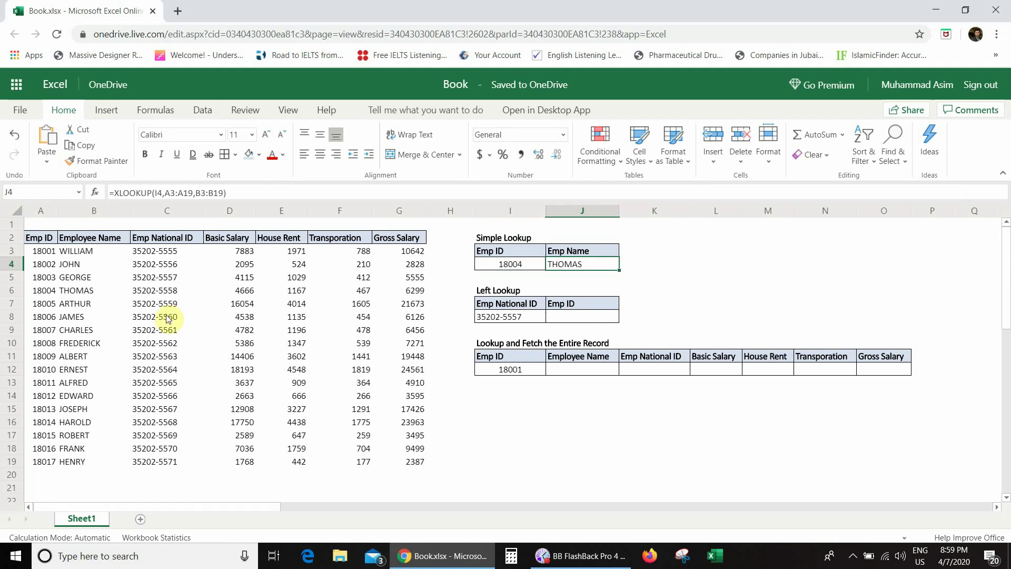
{"action": "left_click", "coordinate": [45, 290]}
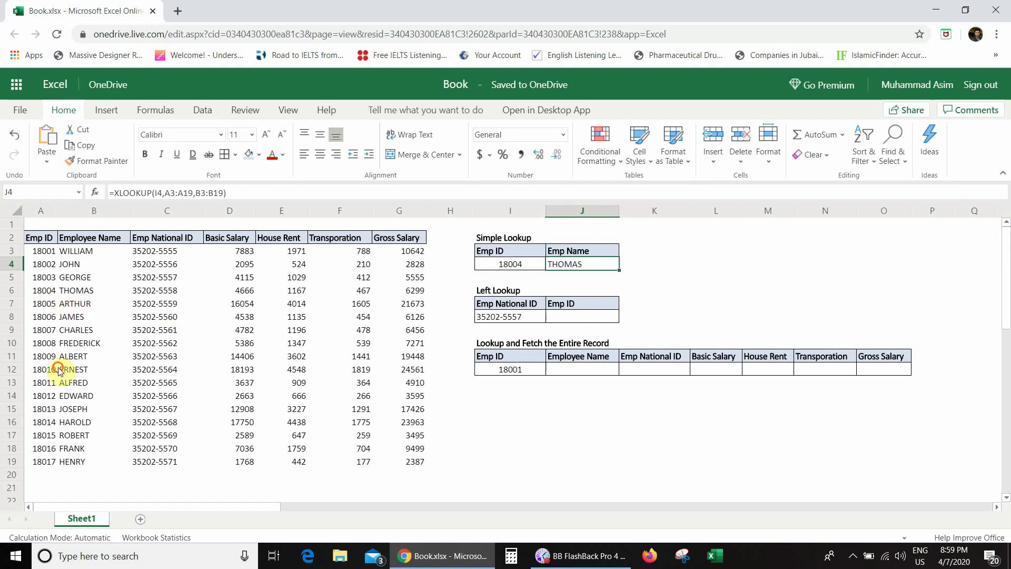
{"action": "left_click", "coordinate": [73, 294]}
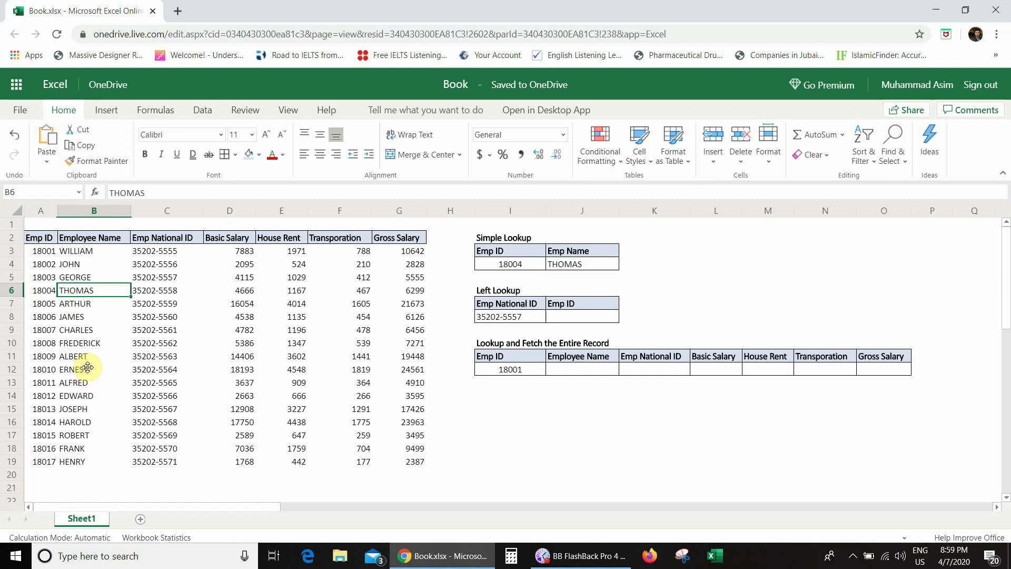
- Set the Simple Lookup's Emp ID in I4 to the seventh employee's ID and check the returned name against the table
{"action": "left_click", "coordinate": [499, 267]}
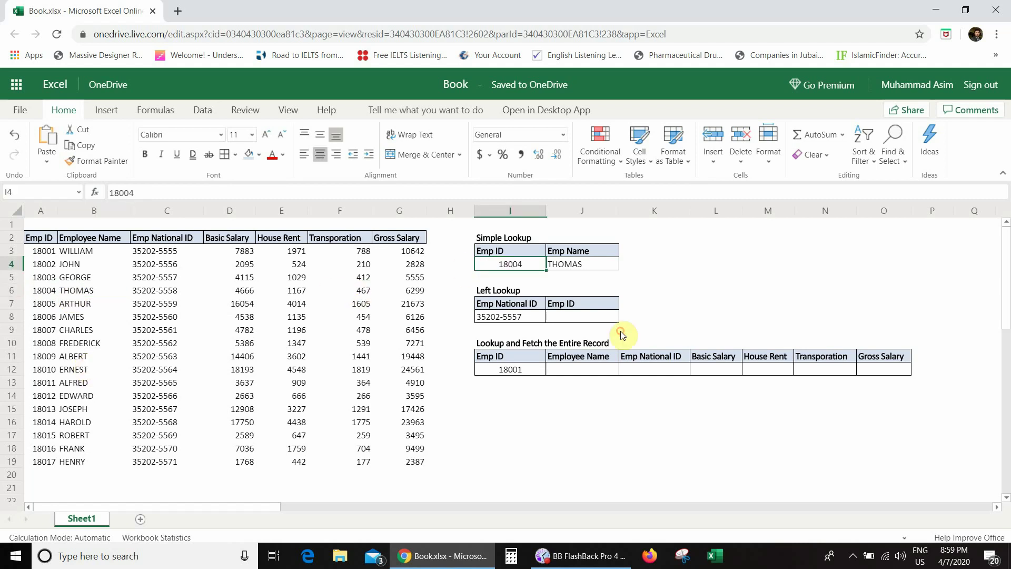
{"action": "type", "text": "18007"}
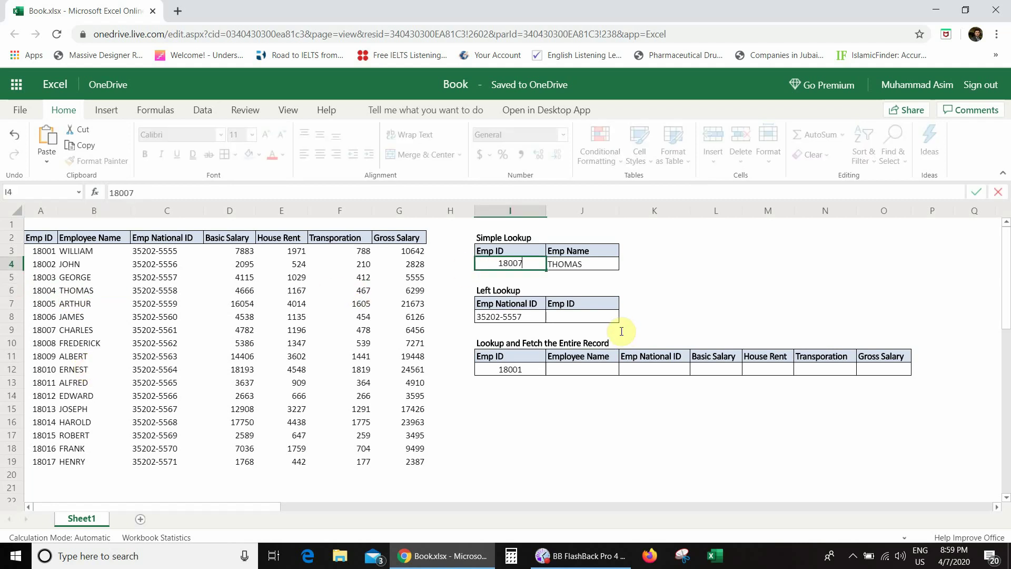
{"action": "key", "text": "Return"}
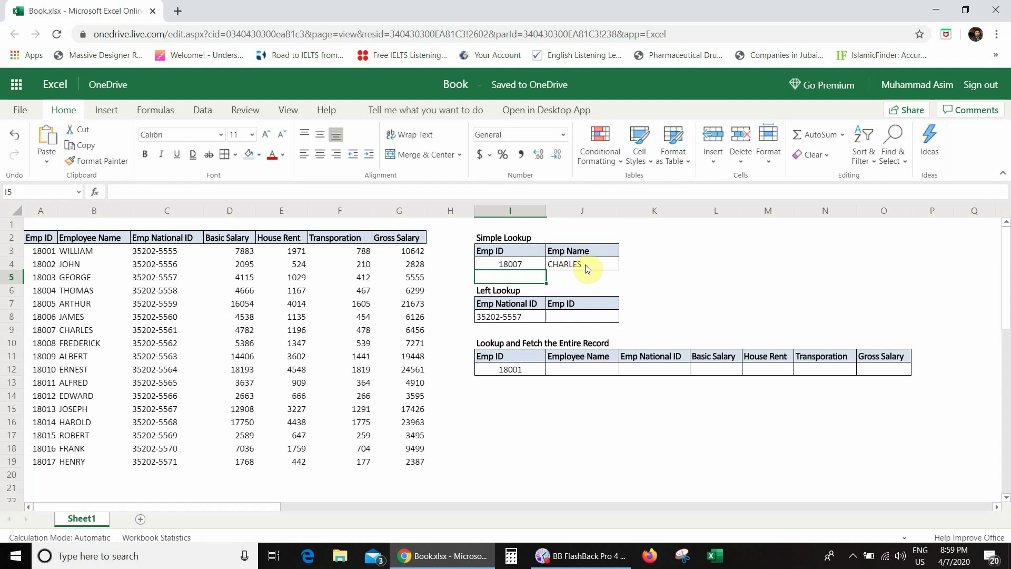
{"action": "left_click", "coordinate": [47, 330]}
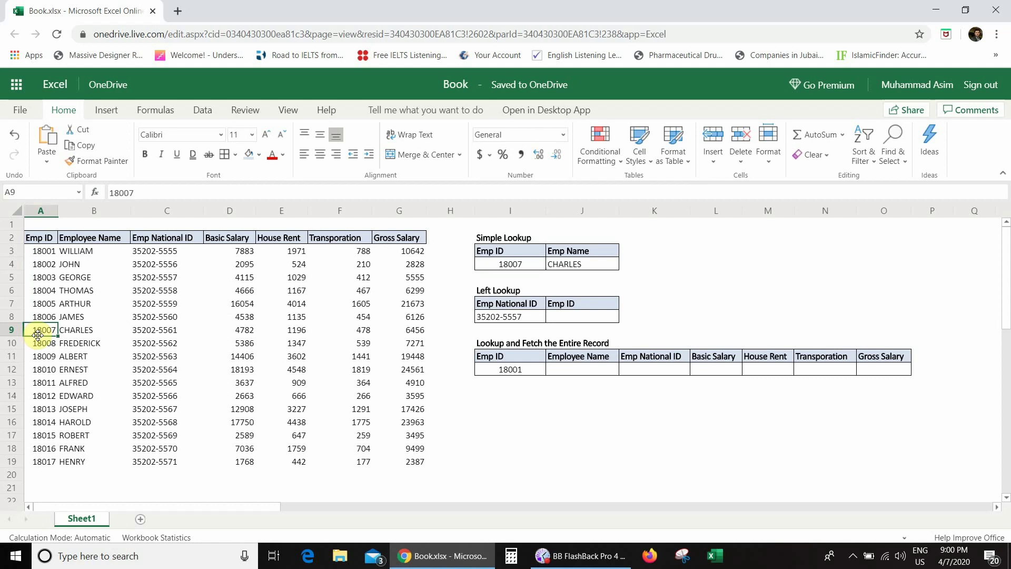
{"action": "left_click", "coordinate": [77, 331]}
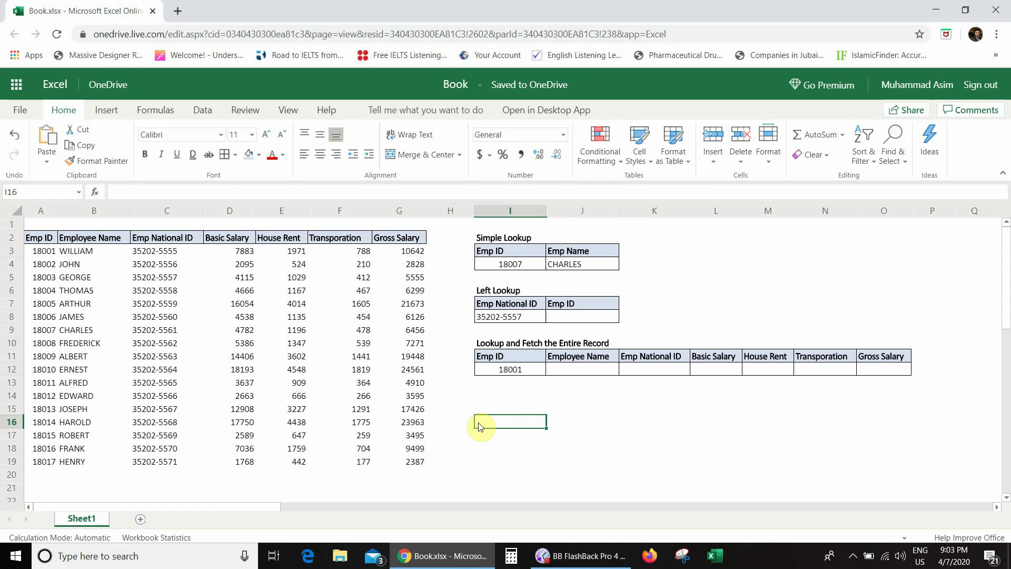
- Enter =XLOOKUP(I8,C3:C19,A3:A19) in J8 to return the Emp ID for the Left Lookup's national ID
{"action": "left_click", "coordinate": [514, 305]}
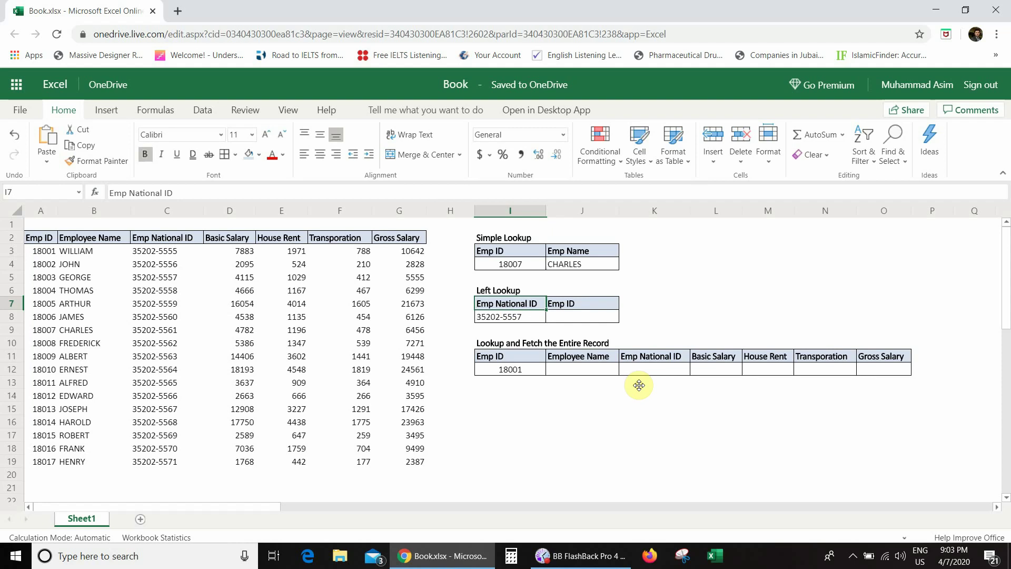
{"action": "left_click", "coordinate": [566, 320]}
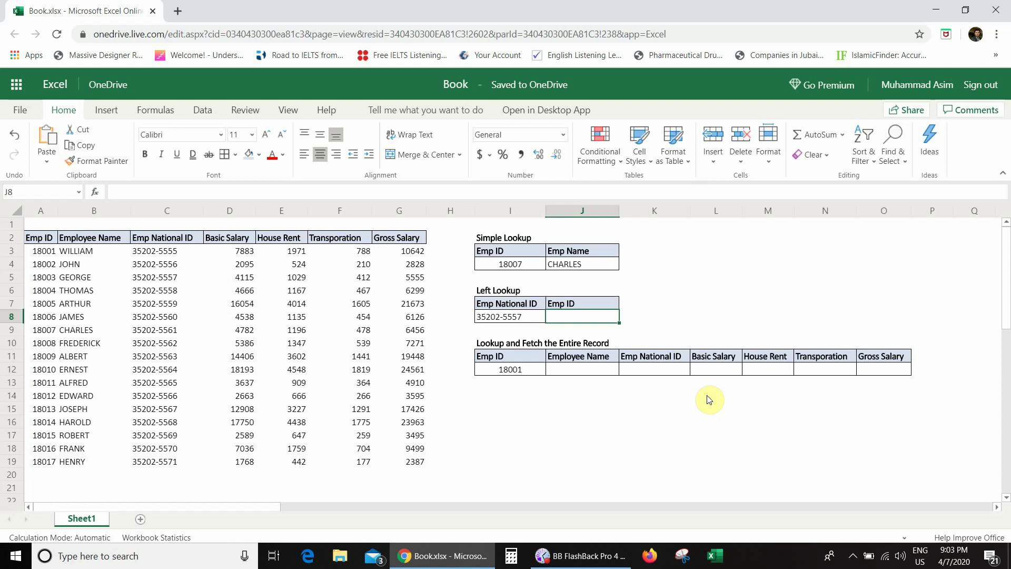
{"action": "type", "text": "=x"}
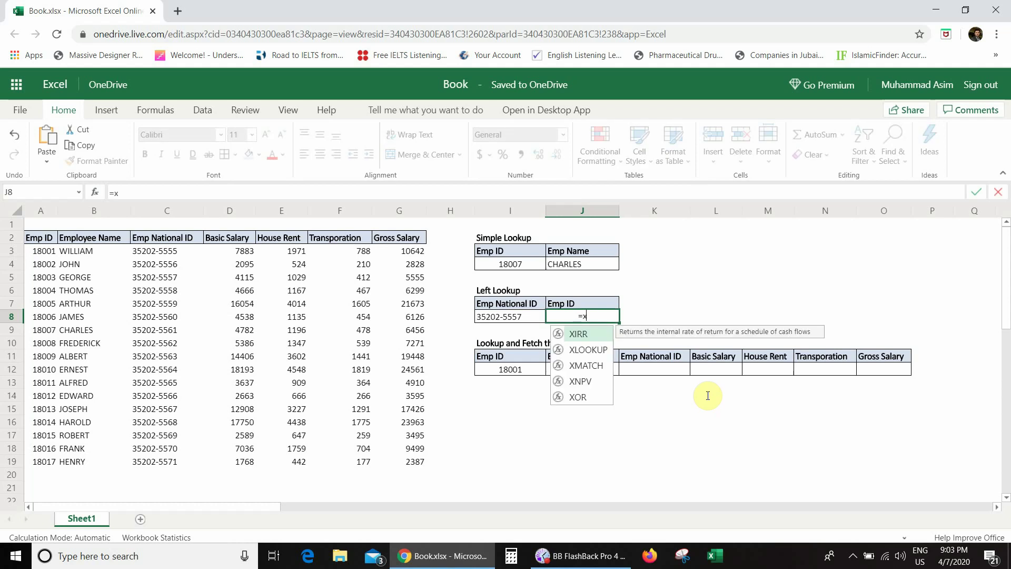
{"action": "type", "text": "lookup("}
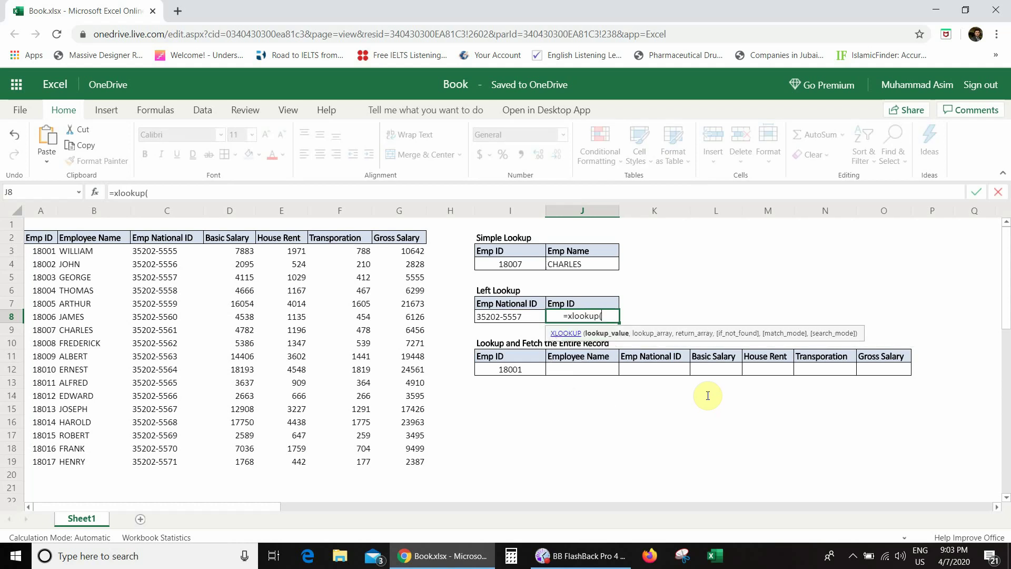
{"action": "left_click", "coordinate": [520, 317]}
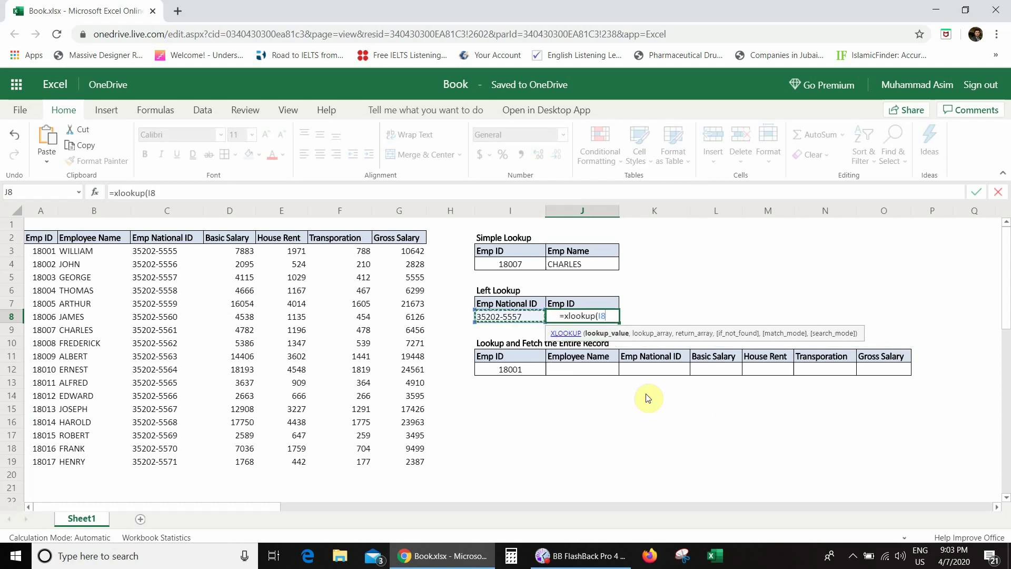
{"action": "type", "text": ","}
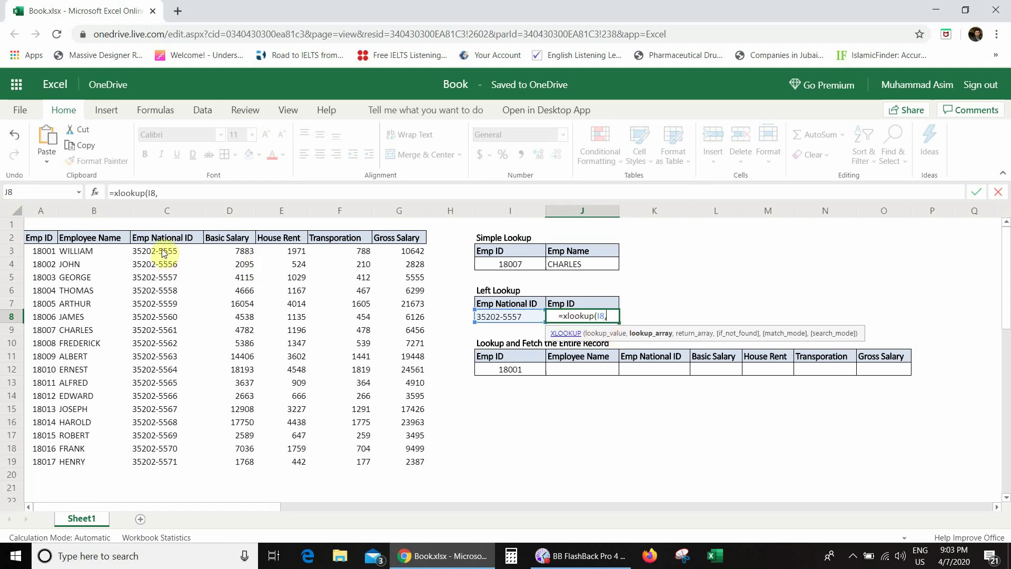
{"action": "left_click_drag", "start_coordinate": [163, 253], "coordinate": [176, 456]}
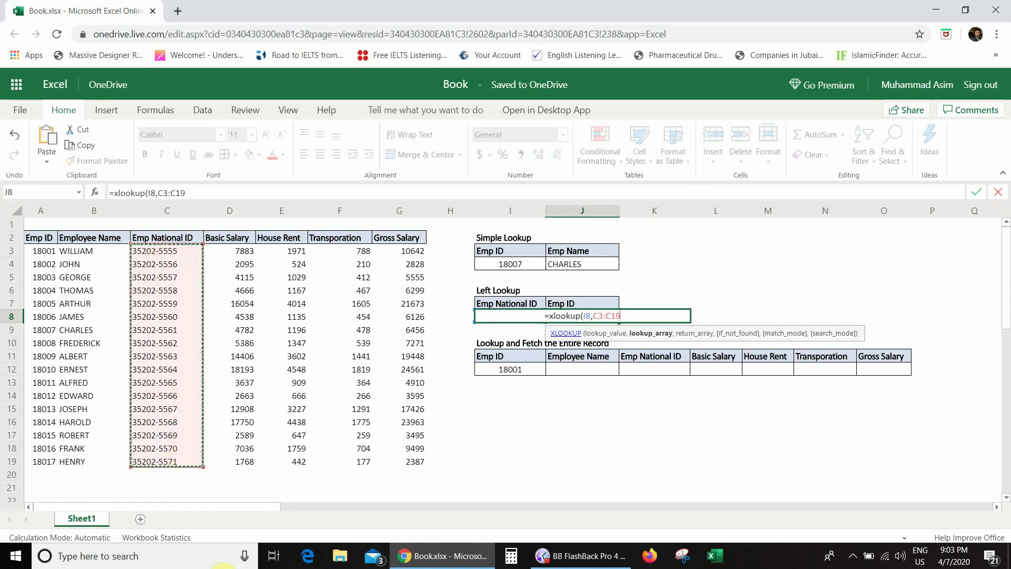
{"action": "type", "text": ","}
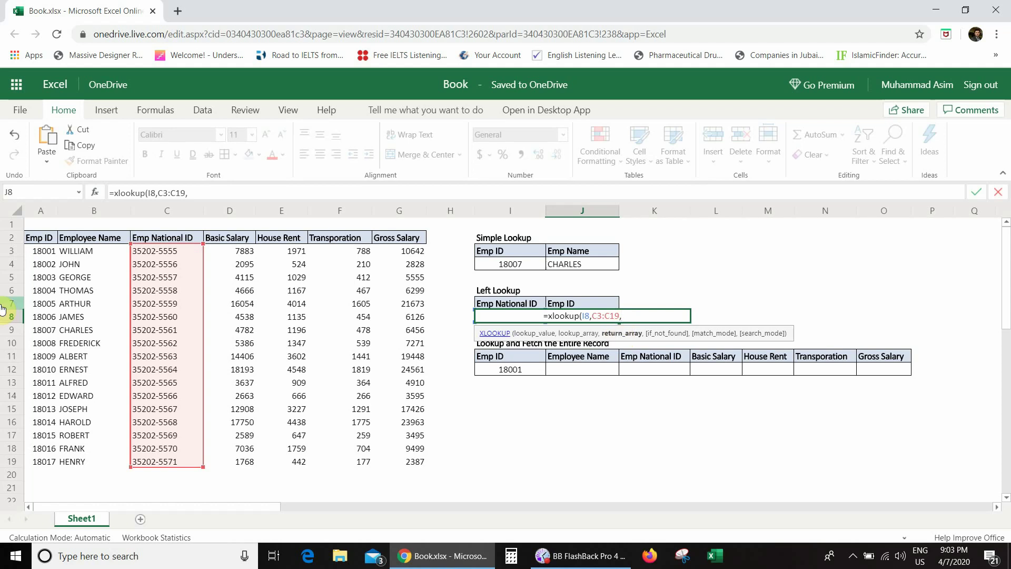
{"action": "left_click", "coordinate": [35, 254]}
{"action": "left_click_drag", "start_coordinate": [37, 273], "coordinate": [52, 462]}
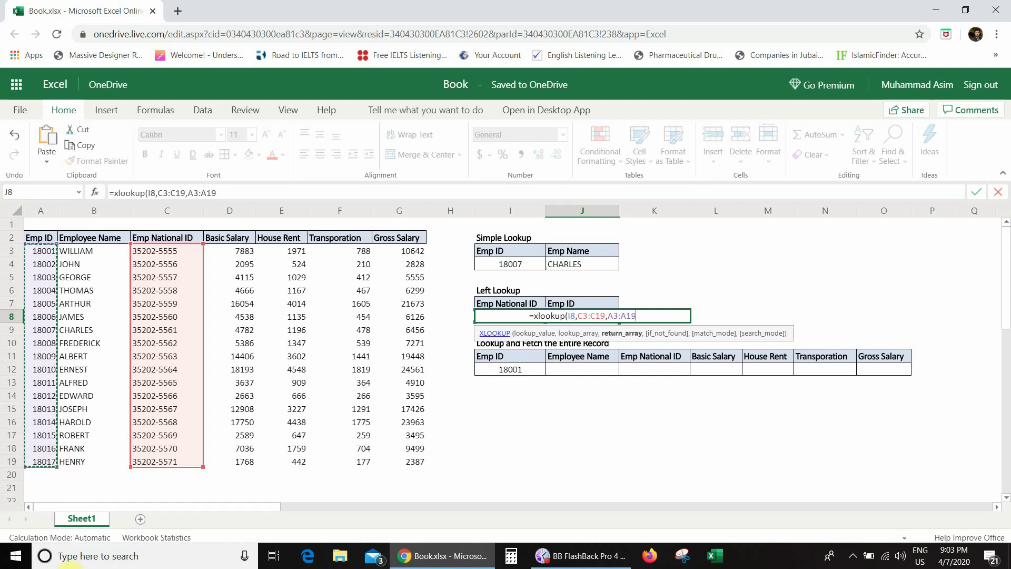
{"action": "type", "text": ")"}
{"action": "key", "text": "Return"}
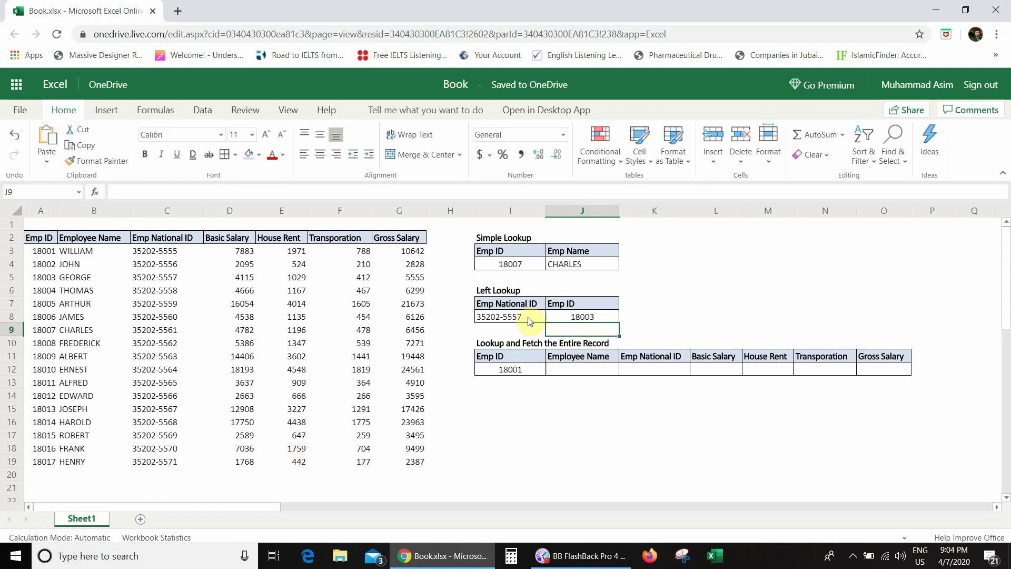
- Check J8's returned Emp ID against the national ID and Emp ID in the third employee's record
{"action": "left_click", "coordinate": [187, 278]}
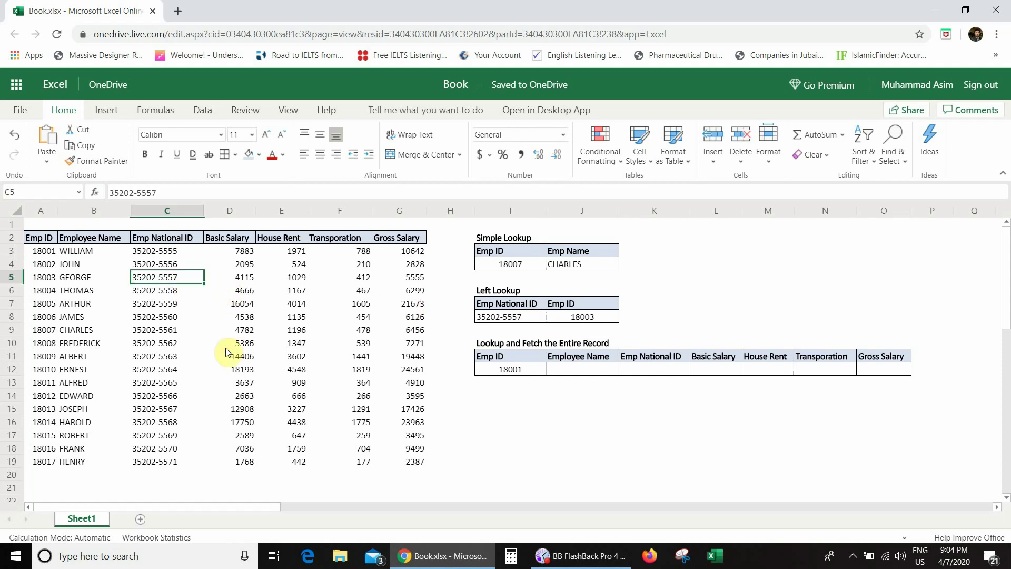
{"action": "left_click", "coordinate": [41, 289]}
{"action": "left_click", "coordinate": [44, 279]}
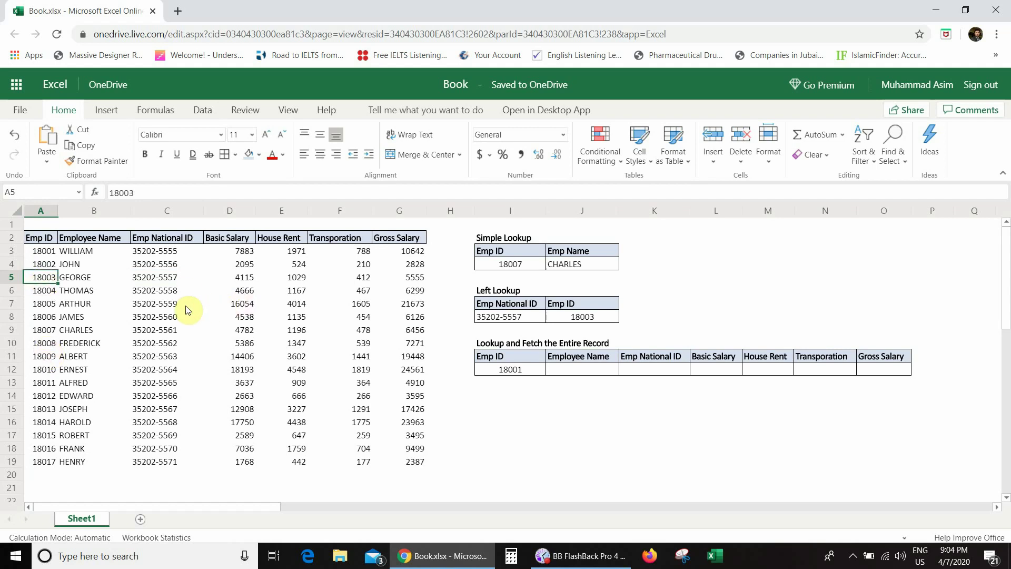
- Set the Left Lookup's national ID in I8 to the eighth employee's and check the returned Emp ID against the table
{"action": "left_click", "coordinate": [168, 306]}
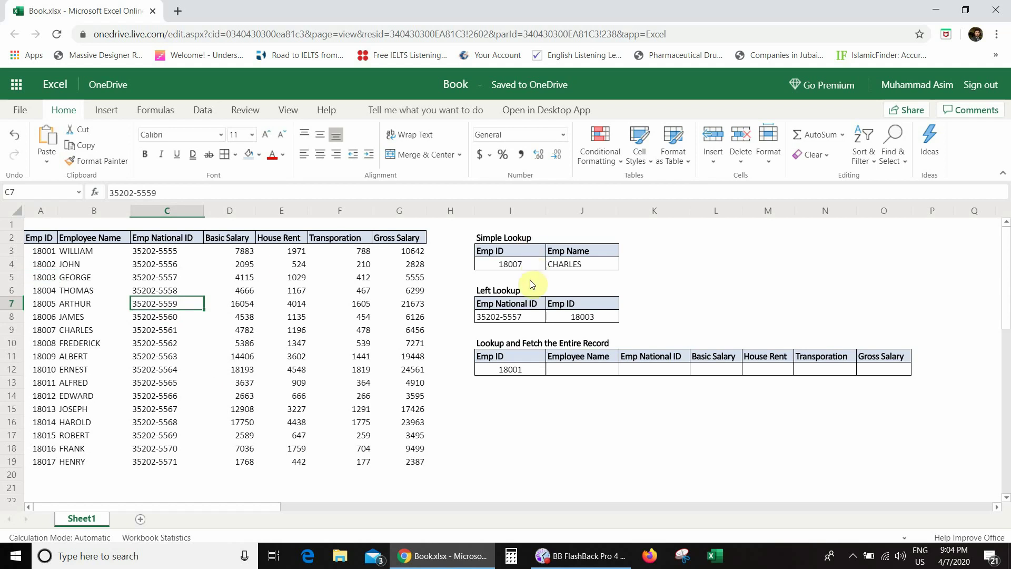
{"action": "double_click", "coordinate": [537, 316]}
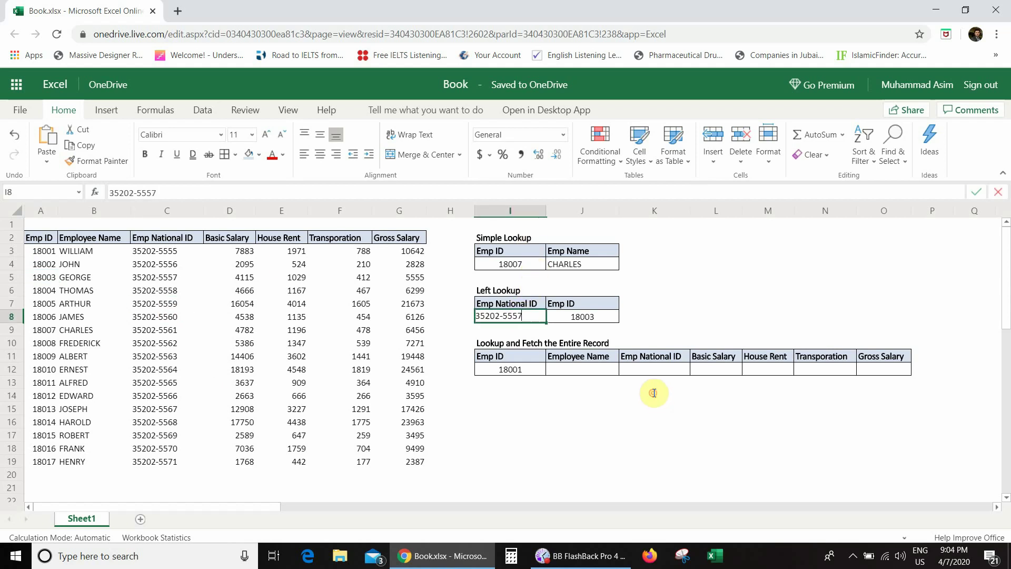
{"action": "key", "text": "BackSpace"}
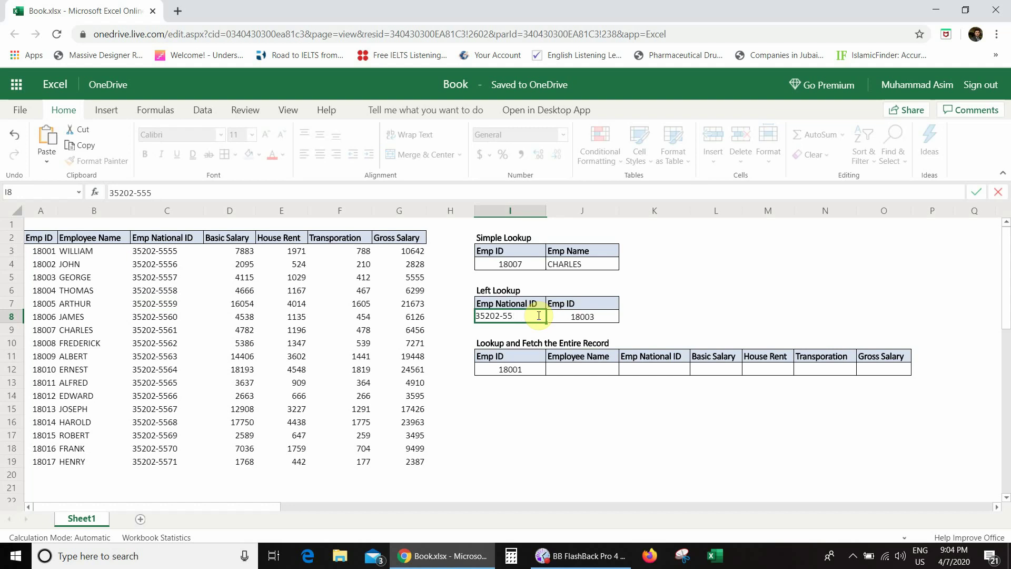
{"action": "key", "text": "BackSpace"}
{"action": "key", "text": "BackSpace"}
{"action": "type", "text": "56"}
{"action": "type", "text": "62"}
{"action": "key", "text": "Return"}
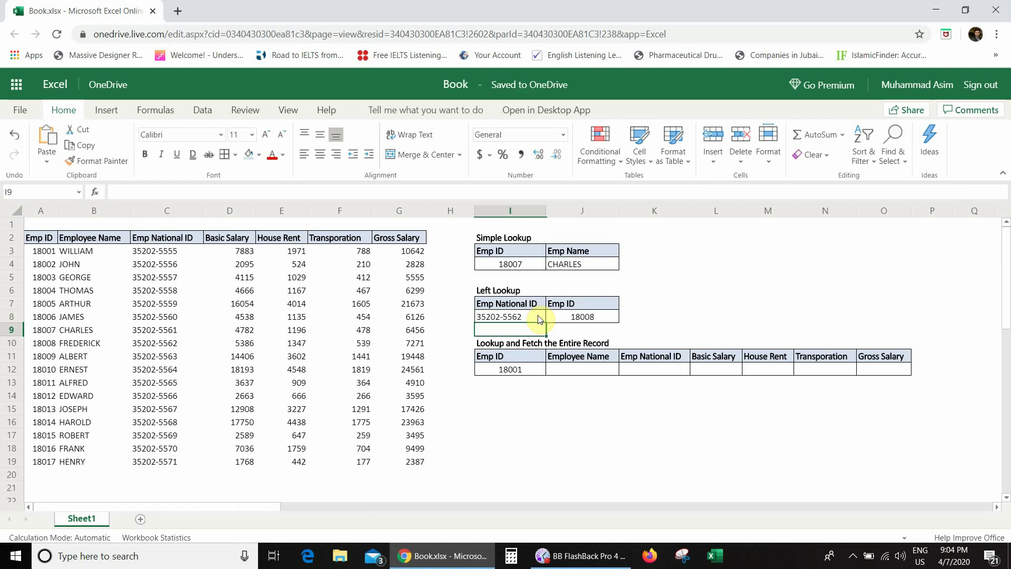
{"action": "left_click", "coordinate": [582, 318]}
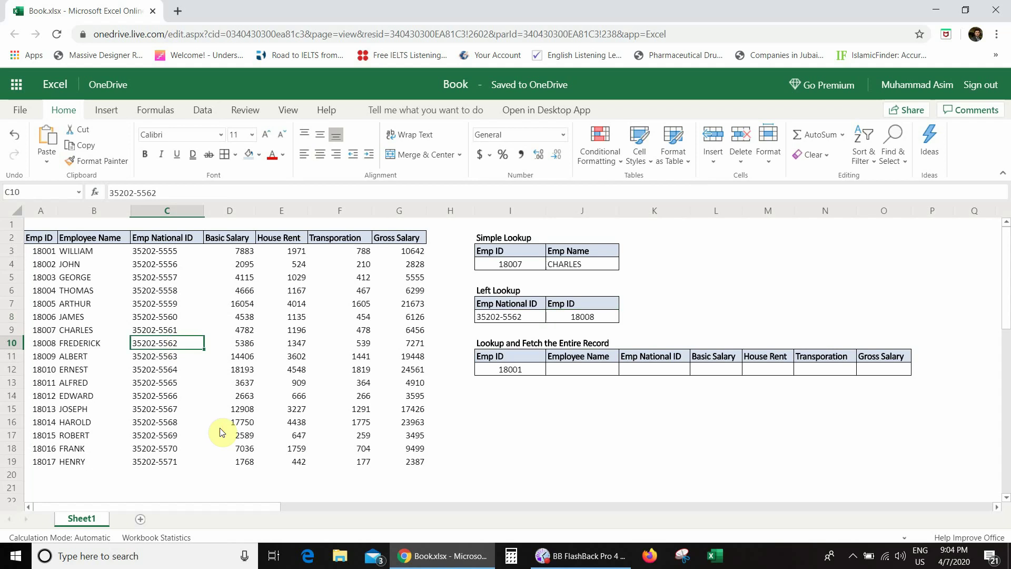
{"action": "left_click", "coordinate": [48, 345]}
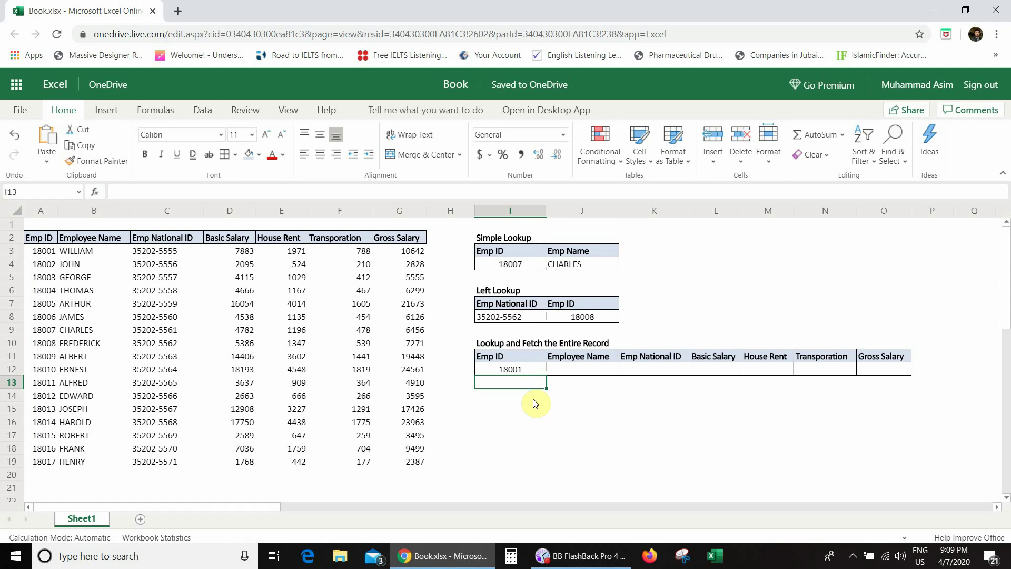
- Enter =XLOOKUP(I12,A3:A19,B3:G19) in J12 to fetch the entire record for the Emp ID in I12
{"action": "left_click", "coordinate": [527, 368]}
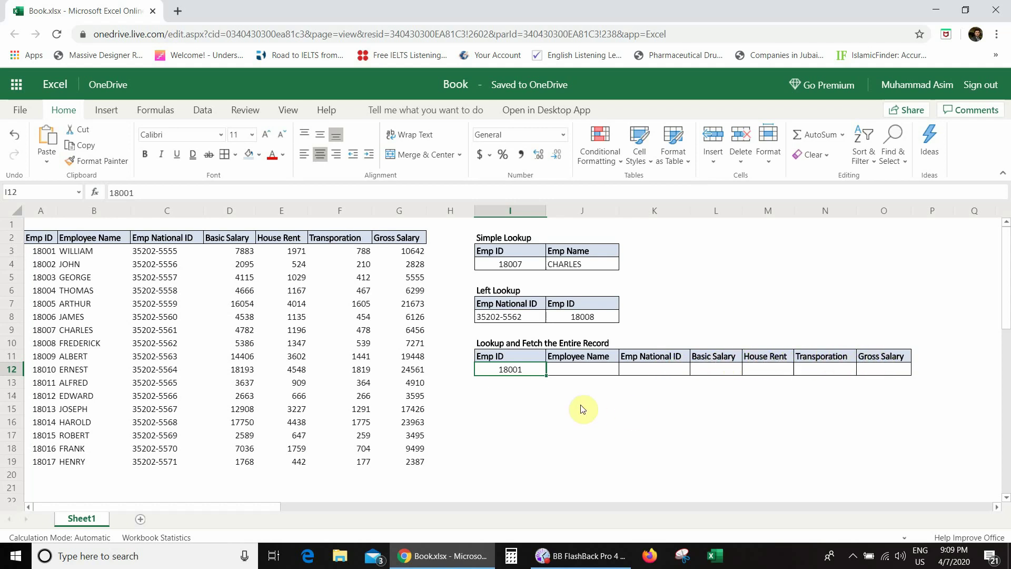
{"action": "left_click", "coordinate": [578, 369]}
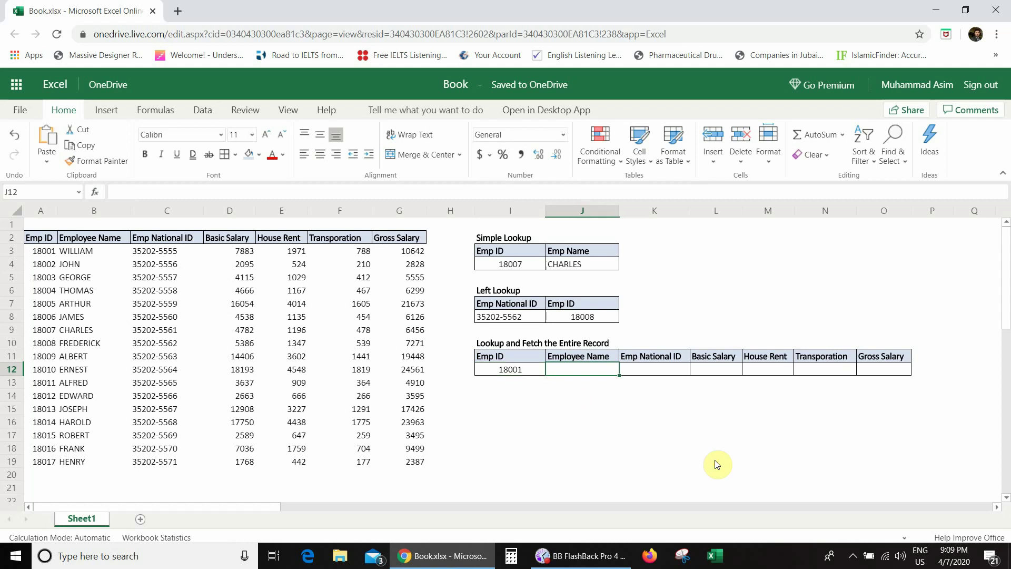
{"action": "type", "text": "="}
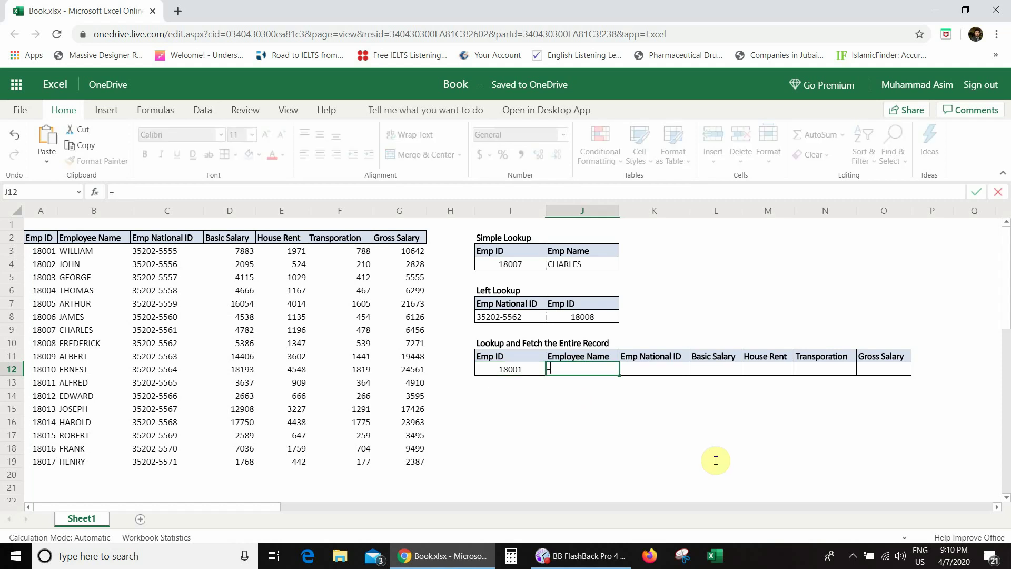
{"action": "type", "text": "xlookup"}
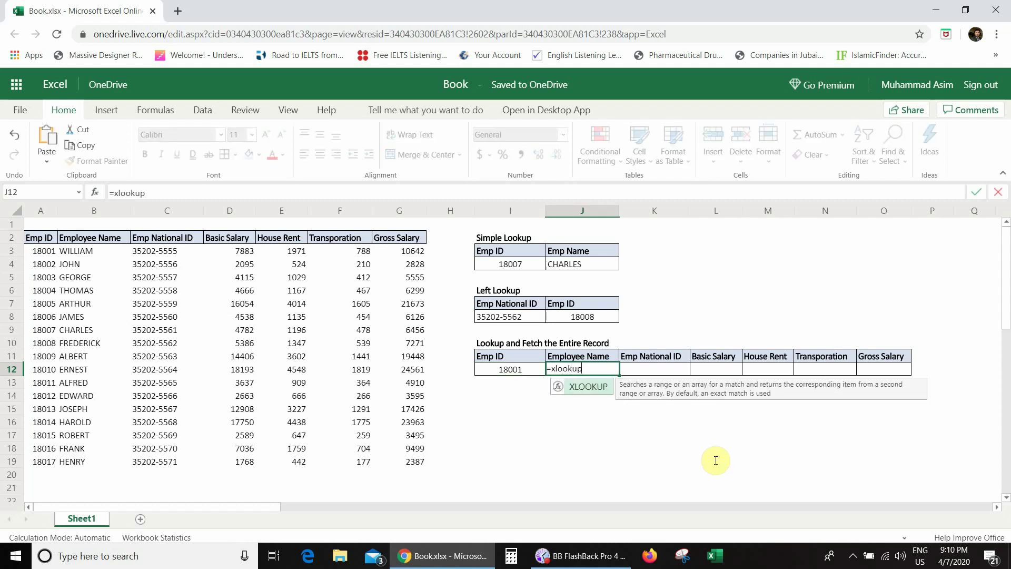
{"action": "type", "text": "("}
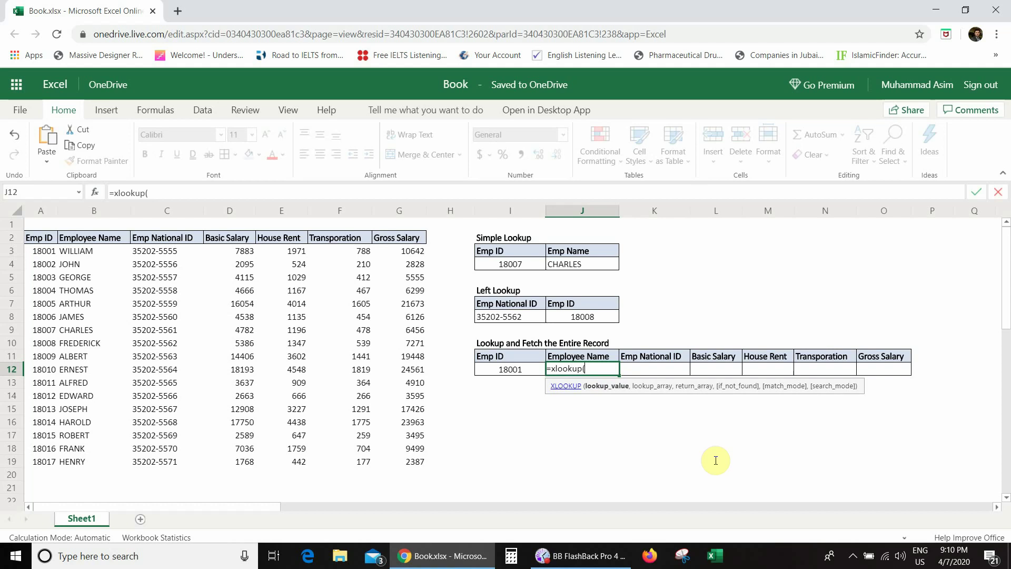
{"action": "left_click", "coordinate": [520, 370]}
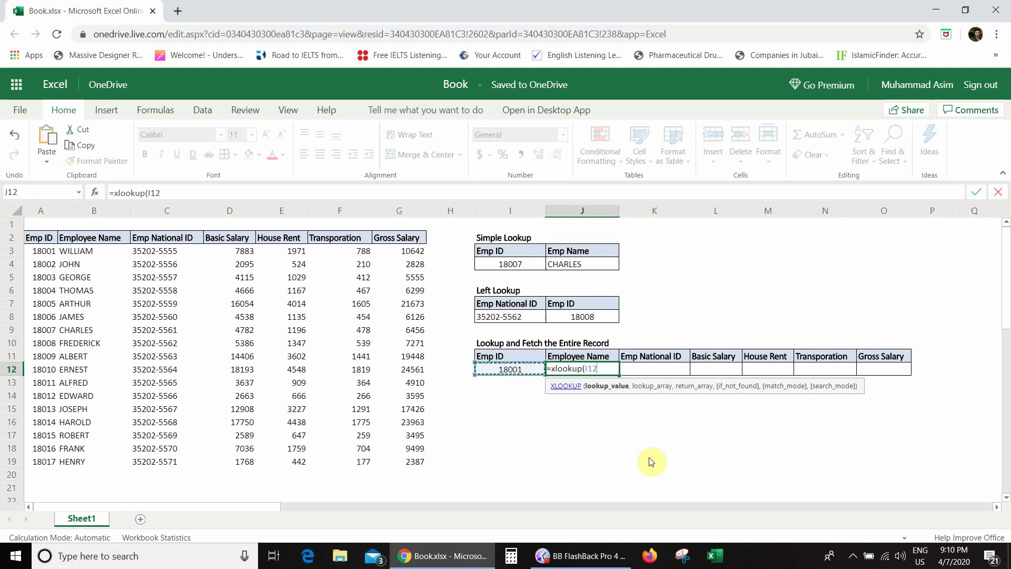
{"action": "type", "text": ","}
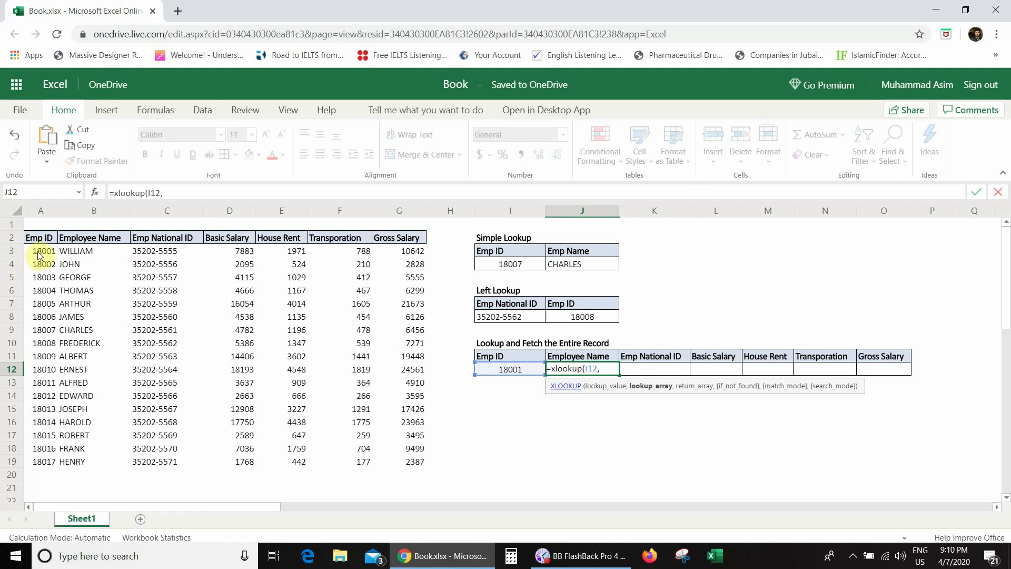
{"action": "left_click_drag", "start_coordinate": [38, 257], "coordinate": [42, 462]}
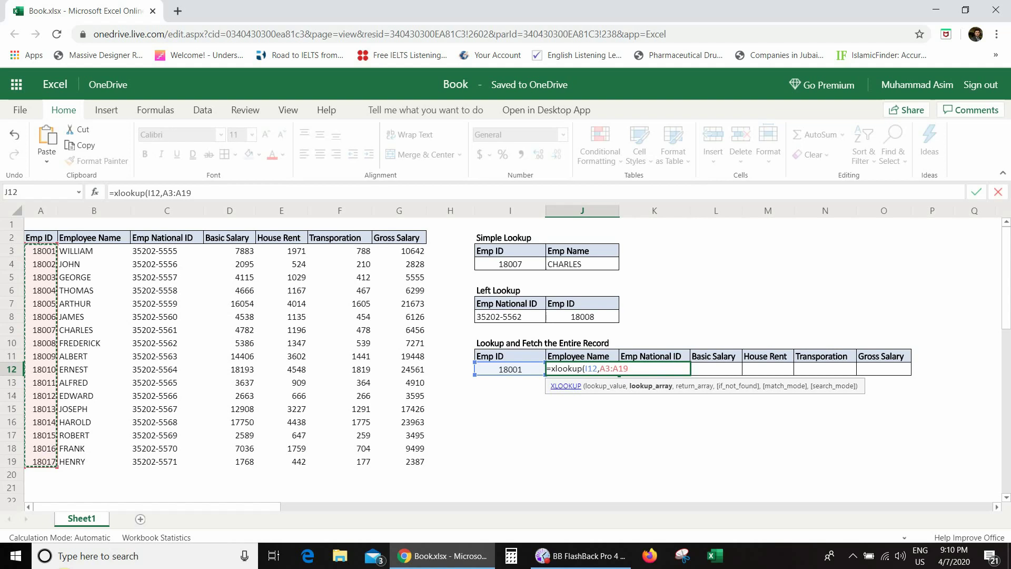
{"action": "type", "text": ","}
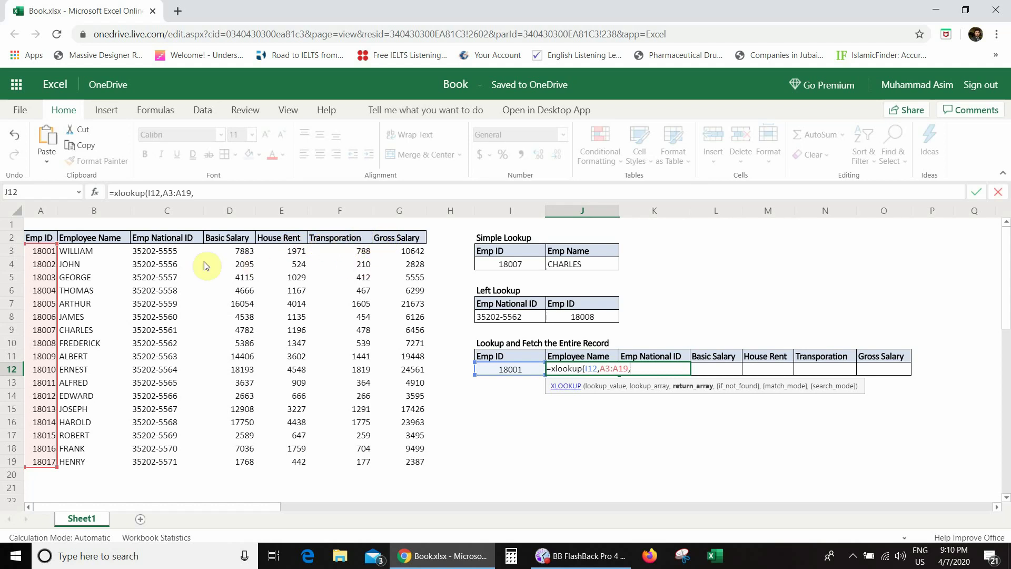
{"action": "left_click_drag", "start_coordinate": [75, 253], "coordinate": [400, 462]}
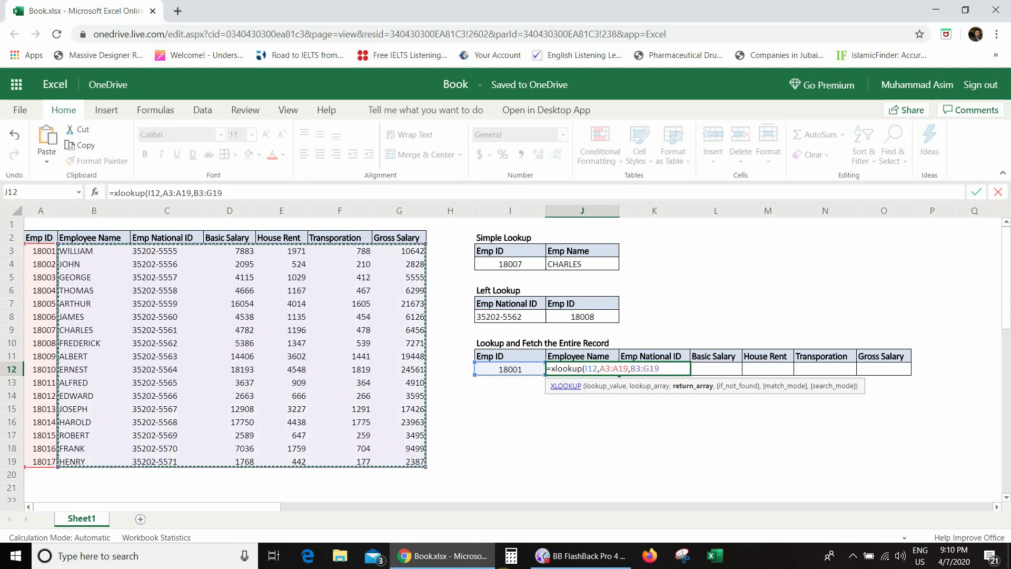
{"action": "type", "text": ")"}
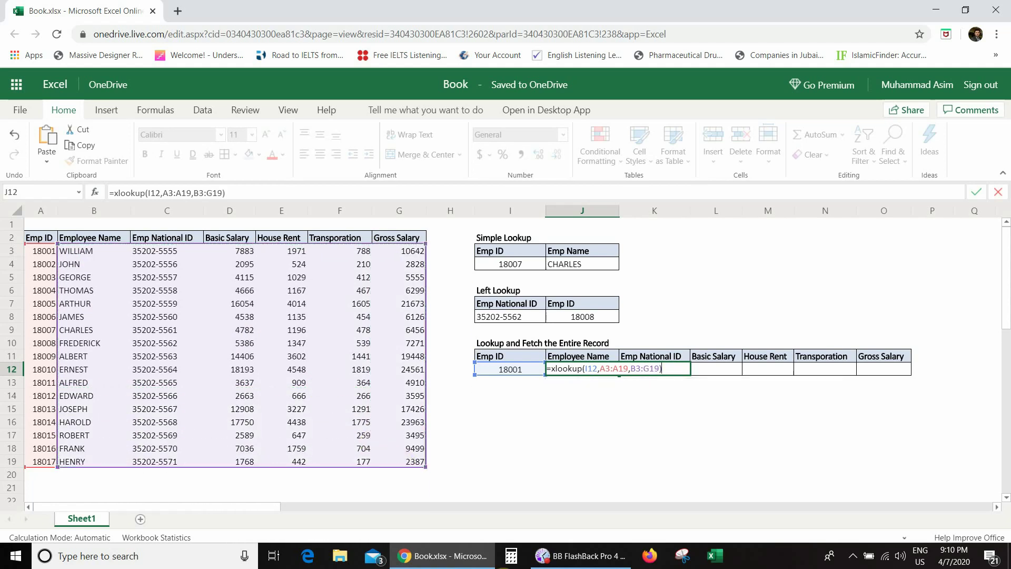
{"action": "key", "text": "Return"}
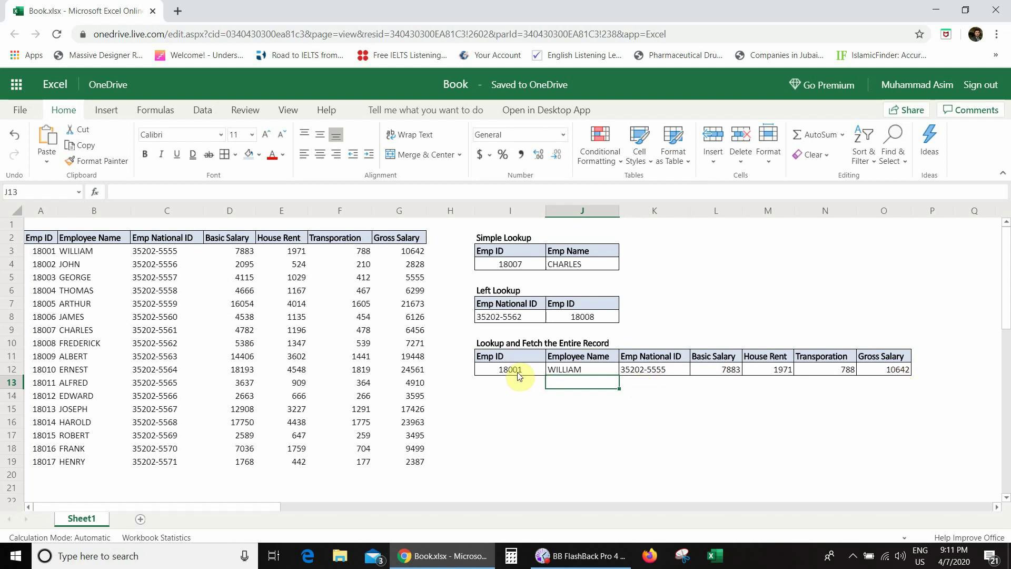
- Compare the fetched employee name and national ID in row 12 with the first employee's record in the table
{"action": "left_click", "coordinate": [46, 252]}
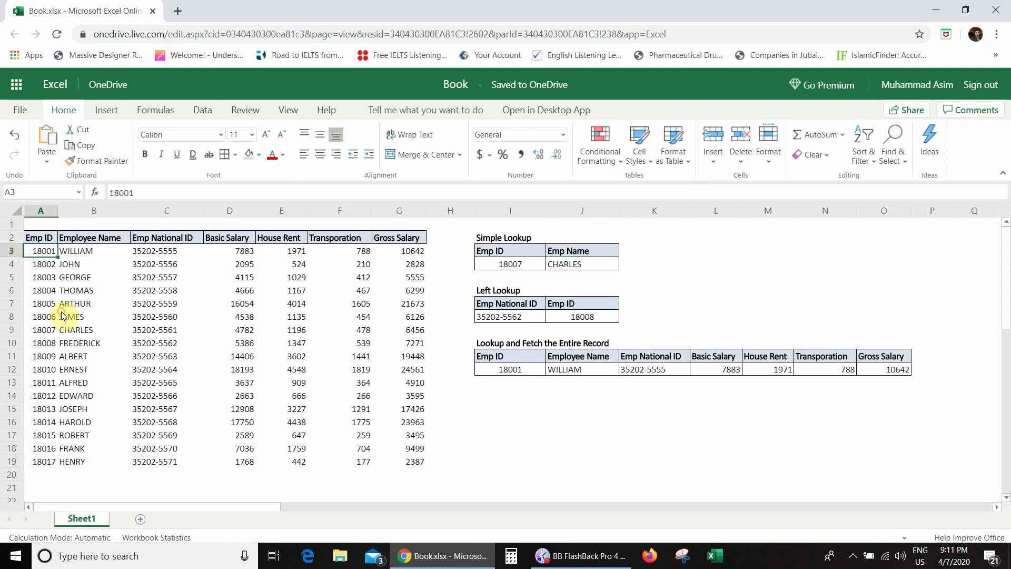
{"action": "left_click", "coordinate": [77, 253]}
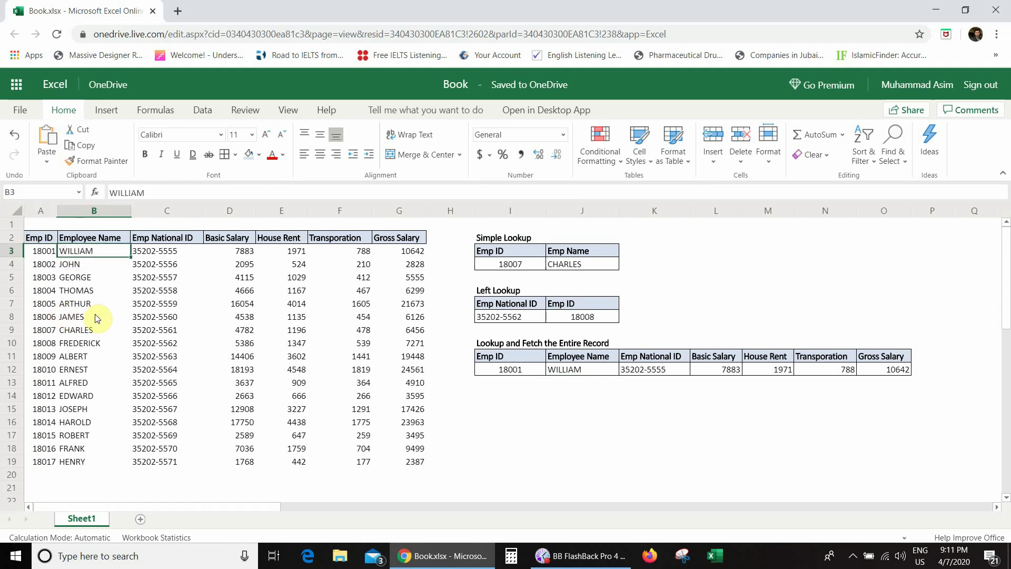
{"action": "left_click", "coordinate": [592, 371]}
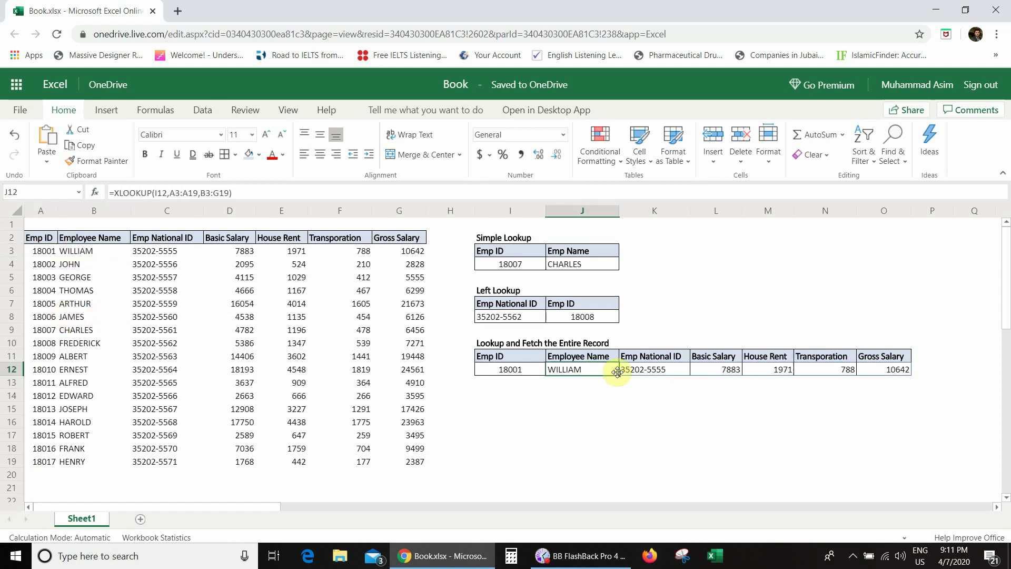
{"action": "left_click", "coordinate": [640, 372]}
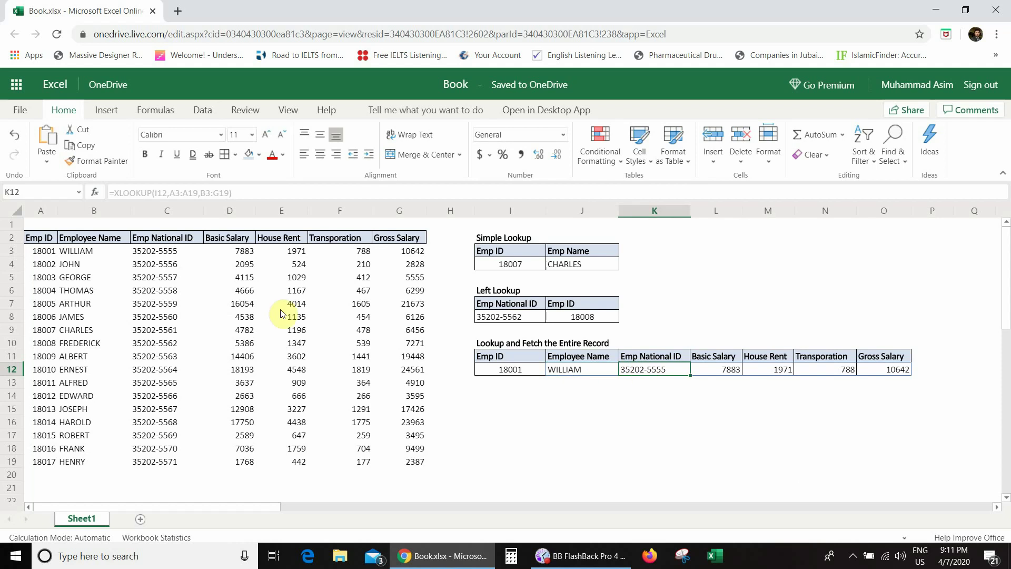
{"action": "left_click", "coordinate": [155, 251]}
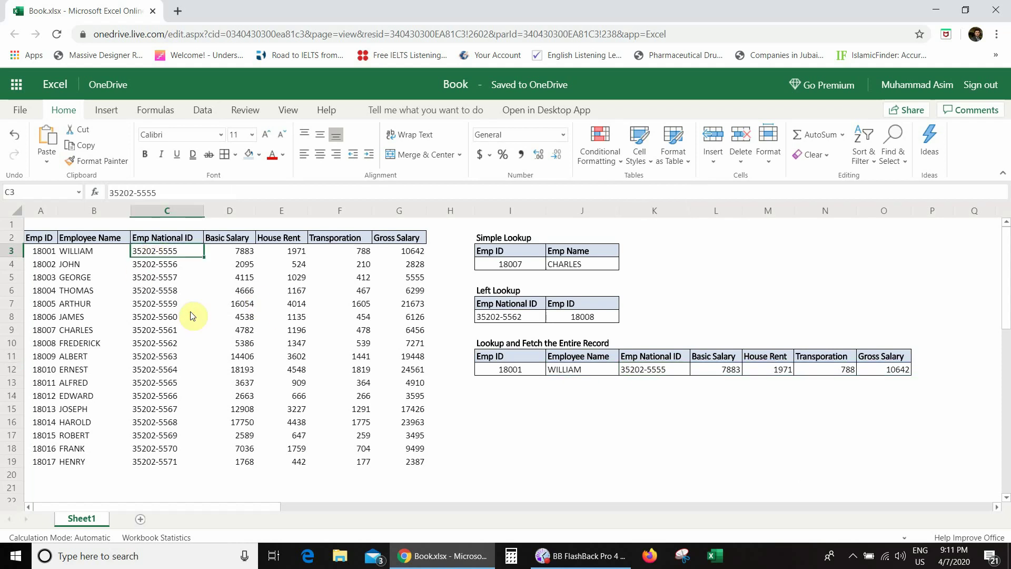
- Check the basic salary, house rent, transportation and gross salary in the first employee's record against the fetched row 12
{"action": "left_click", "coordinate": [231, 252]}
{"action": "left_click", "coordinate": [269, 251]}
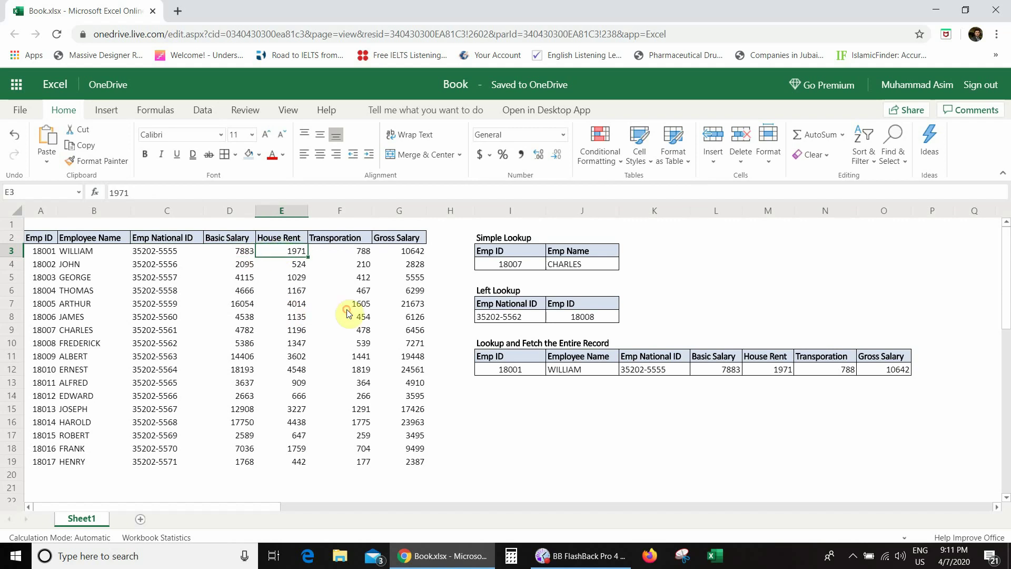
{"action": "left_click", "coordinate": [352, 252]}
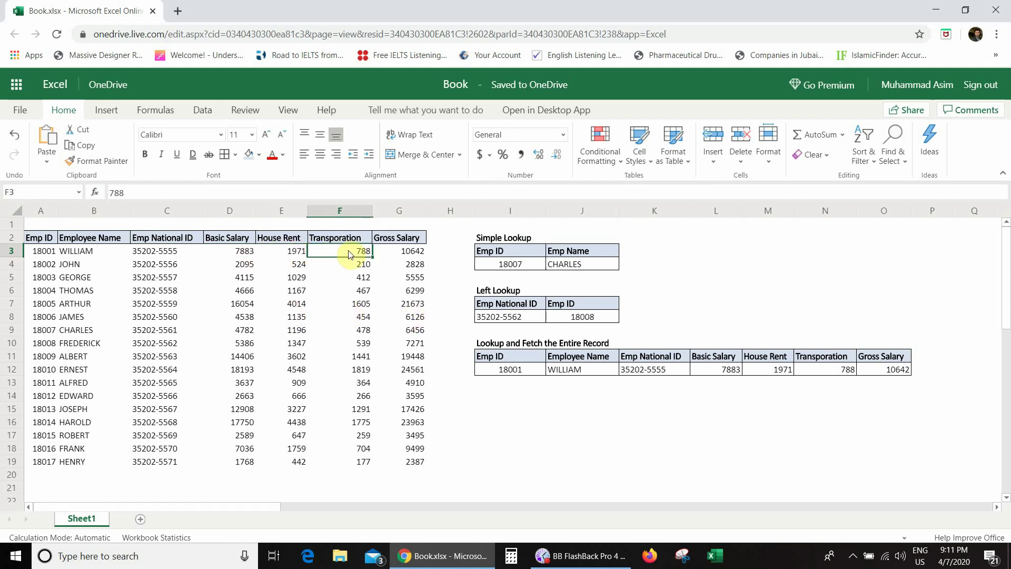
{"action": "left_click", "coordinate": [388, 253]}
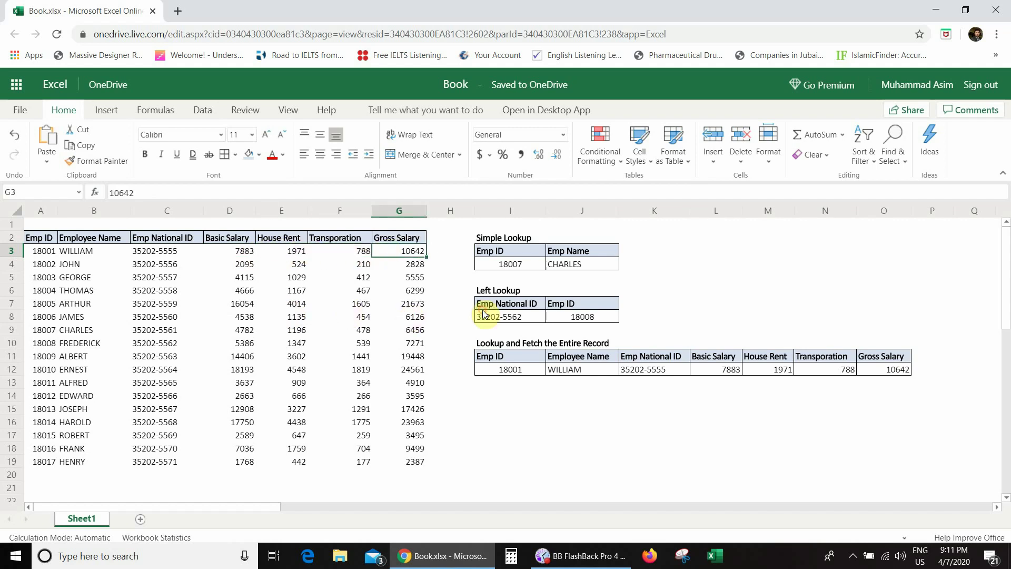
- Set the Emp ID in I12 to the thirteenth employee's to fetch that employee's entire record
{"action": "left_click", "coordinate": [484, 369]}
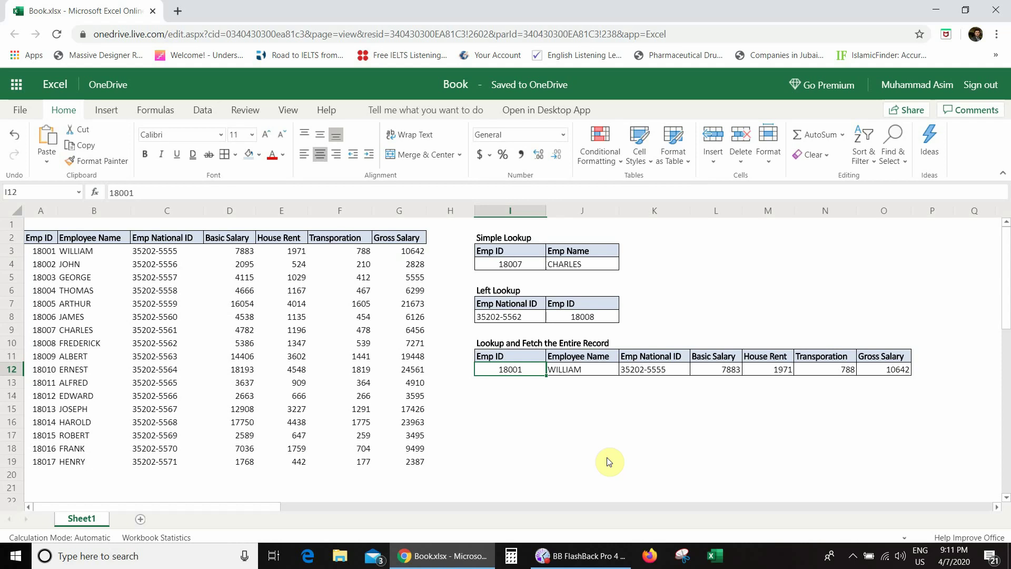
{"action": "type", "text": "180"}
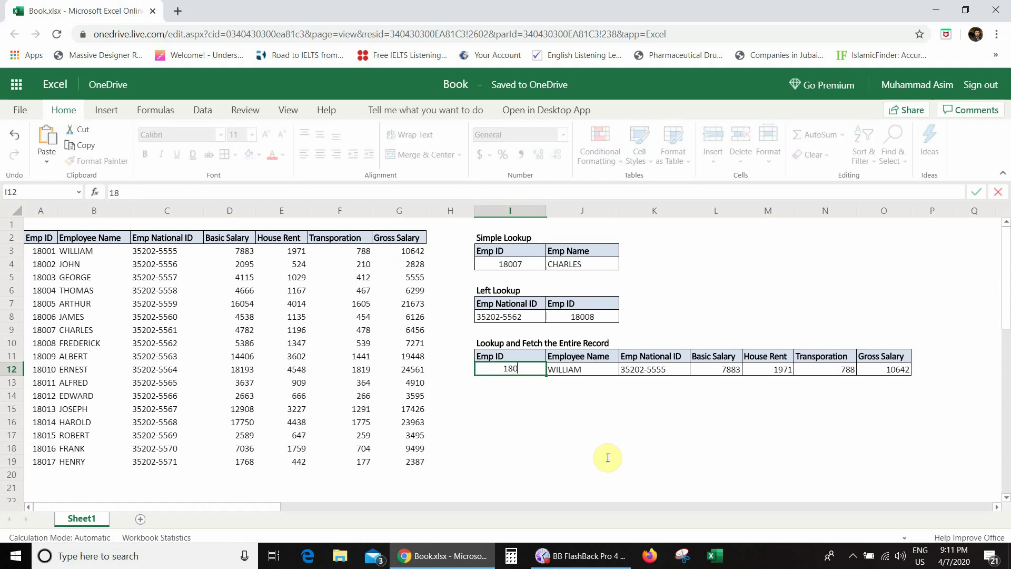
{"action": "type", "text": "13"}
{"action": "key", "text": "Return"}
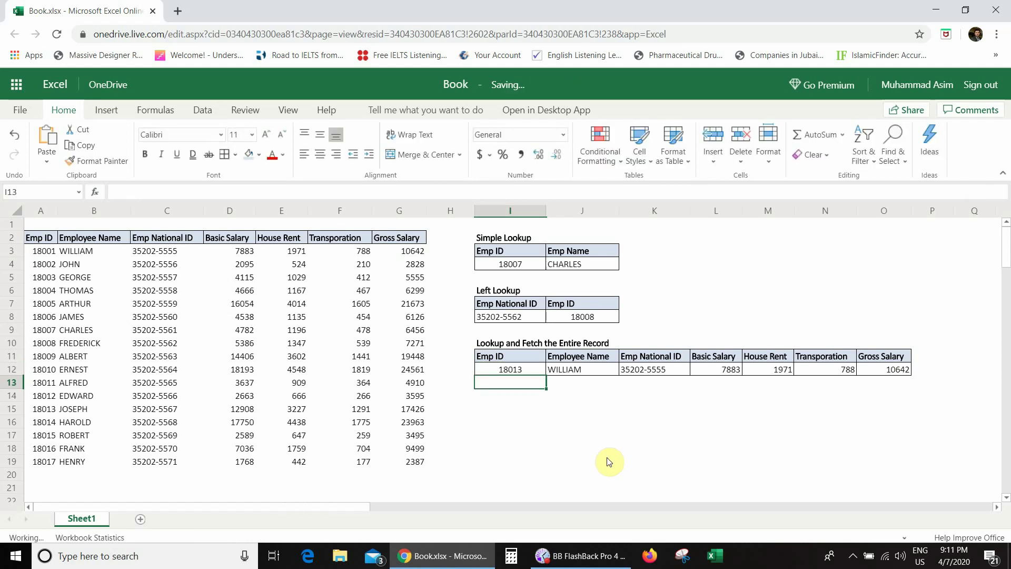
- Compare the record fetched in row 12 with the thirteenth employee's Emp ID, name and national ID in the table
{"action": "left_click", "coordinate": [565, 368]}
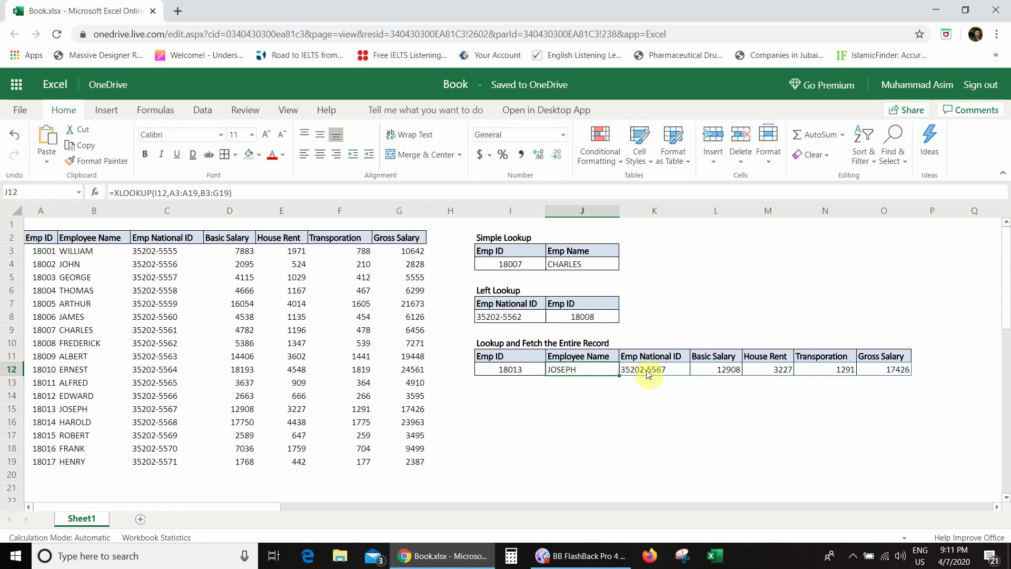
{"action": "left_click", "coordinate": [514, 370]}
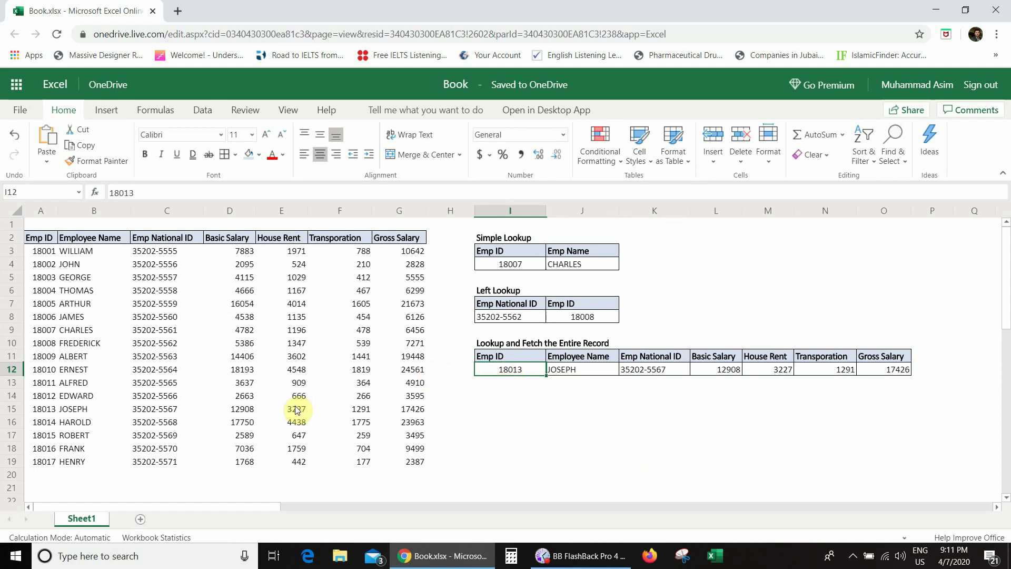
{"action": "left_click", "coordinate": [47, 409]}
{"action": "left_click", "coordinate": [71, 409]}
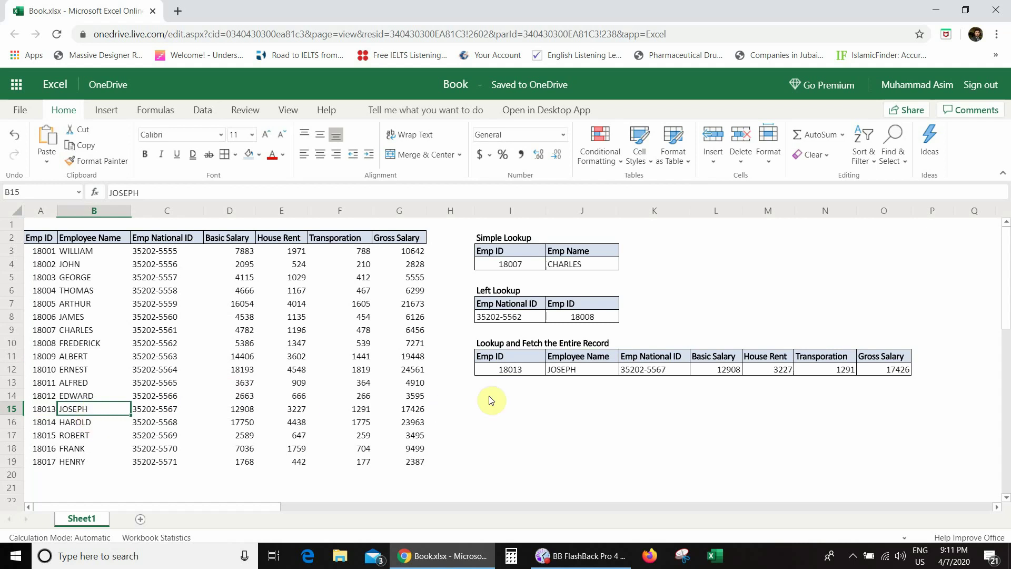
{"action": "left_click", "coordinate": [591, 371]}
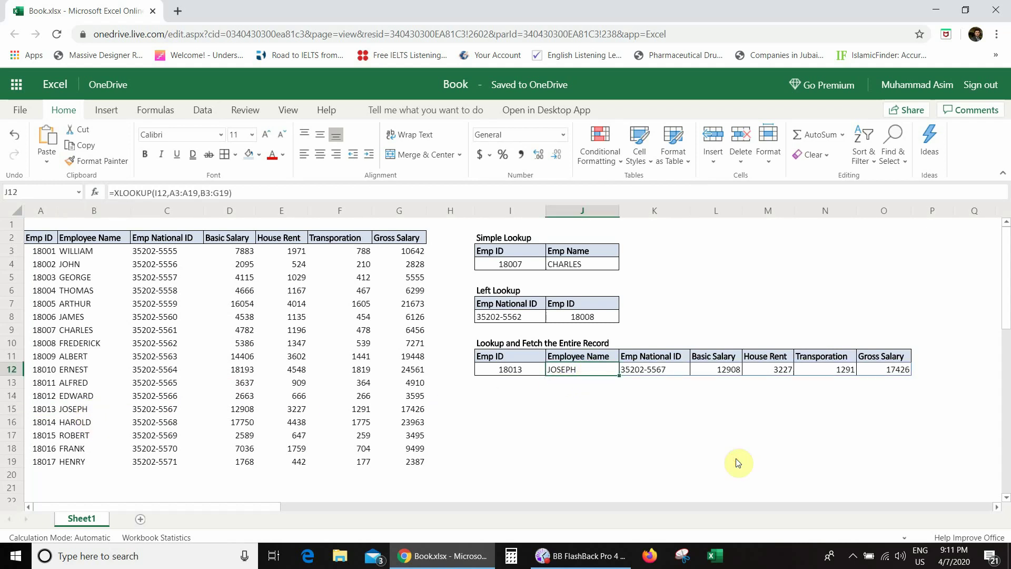
{"action": "left_click", "coordinate": [641, 373]}
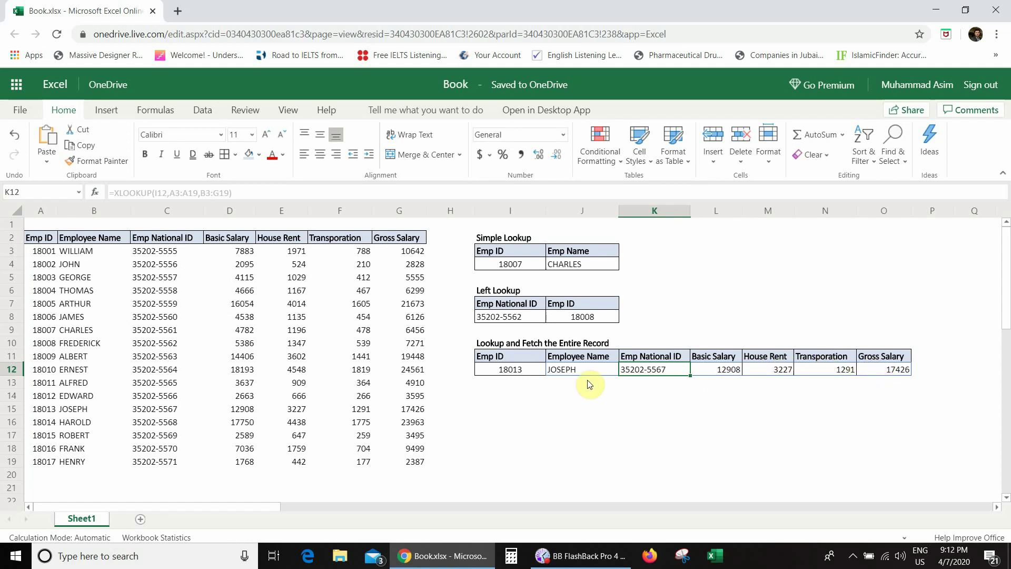
- Change the Emp ID in I12 to the last employee's in the table to fetch that entire record
{"action": "key", "text": "Left"}
{"action": "key", "text": "Left"}
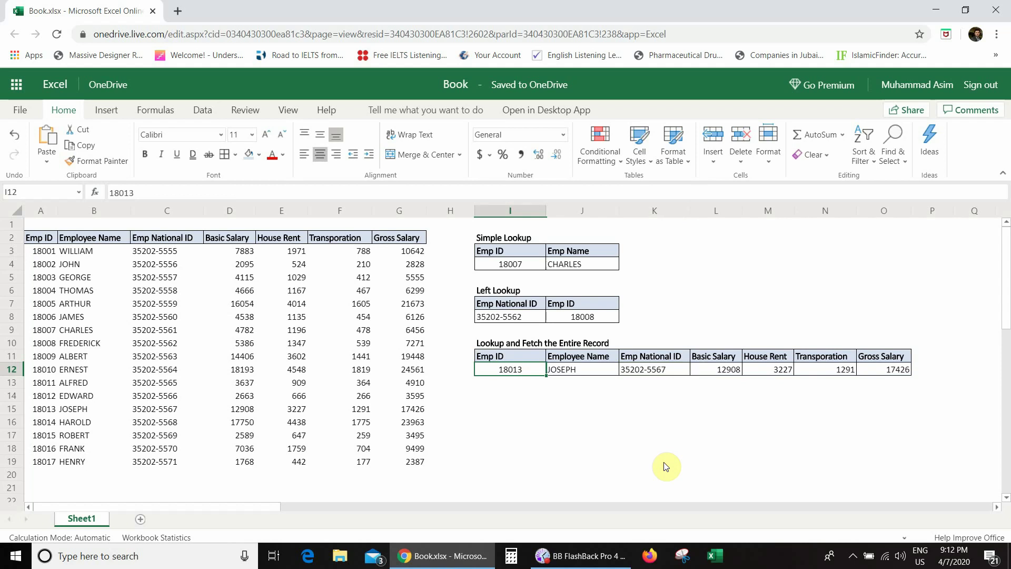
{"action": "type", "text": "180"}
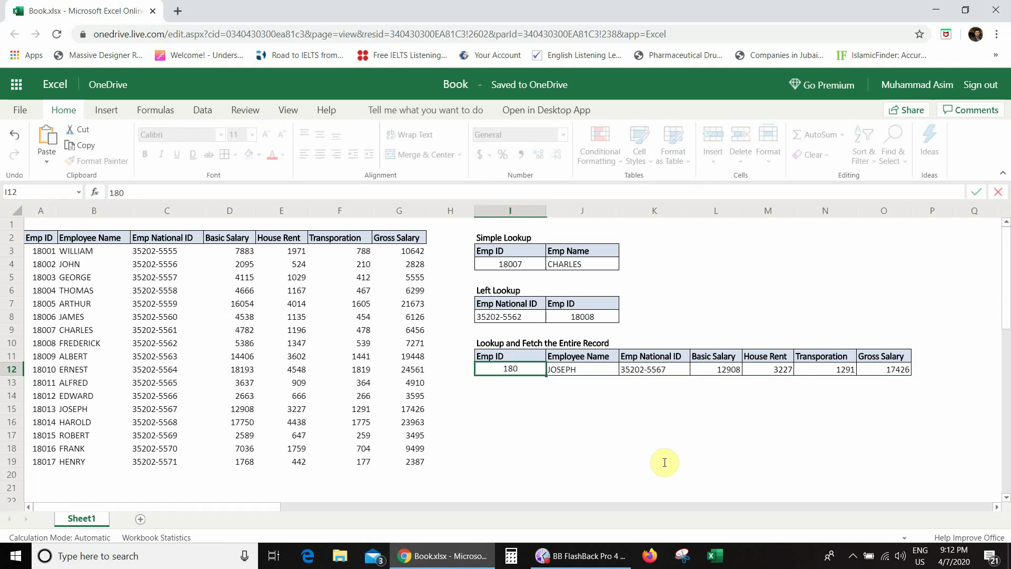
{"action": "type", "text": "17"}
{"action": "key", "text": "Return"}
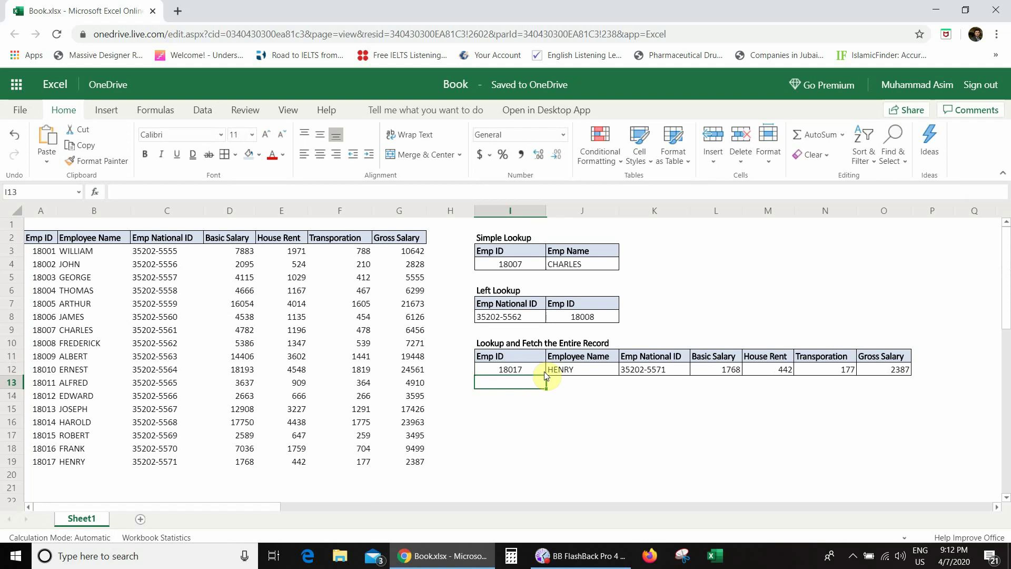
- Compare the fetched name, national ID and pay values in row 12 with the last employee's record in row 19
{"action": "left_click", "coordinate": [580, 371]}
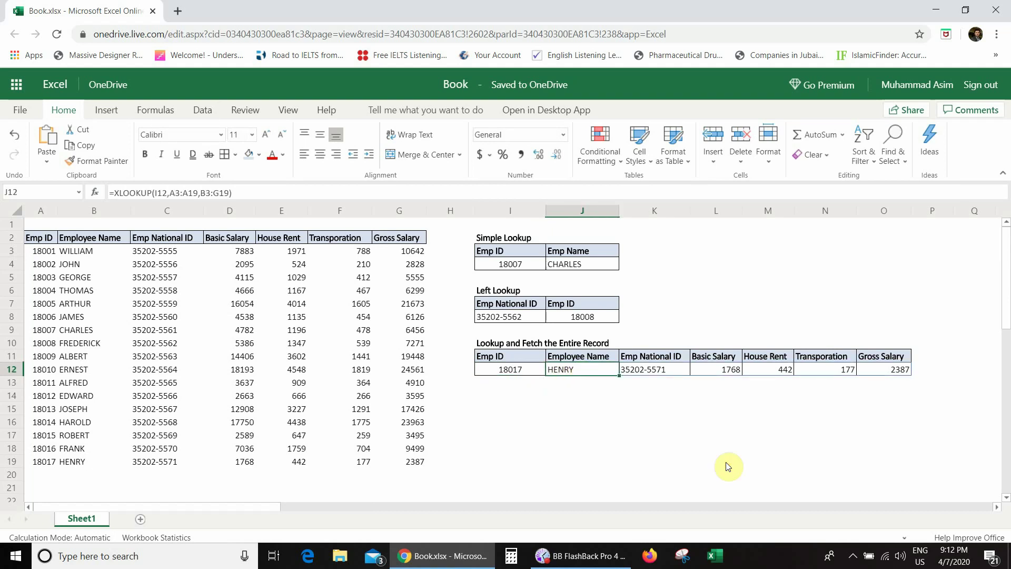
{"action": "left_click", "coordinate": [653, 370]}
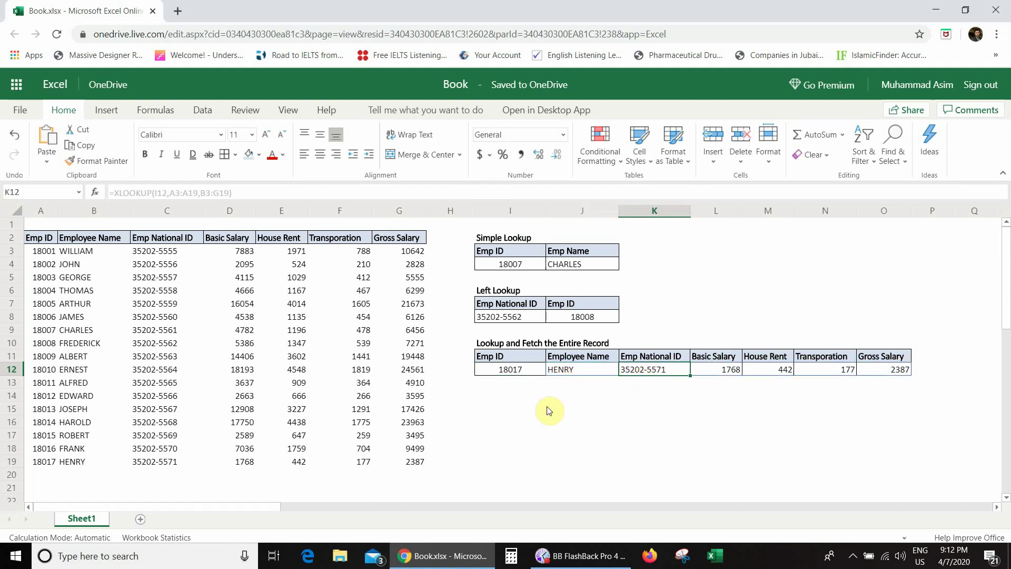
{"action": "left_click", "coordinate": [85, 463]}
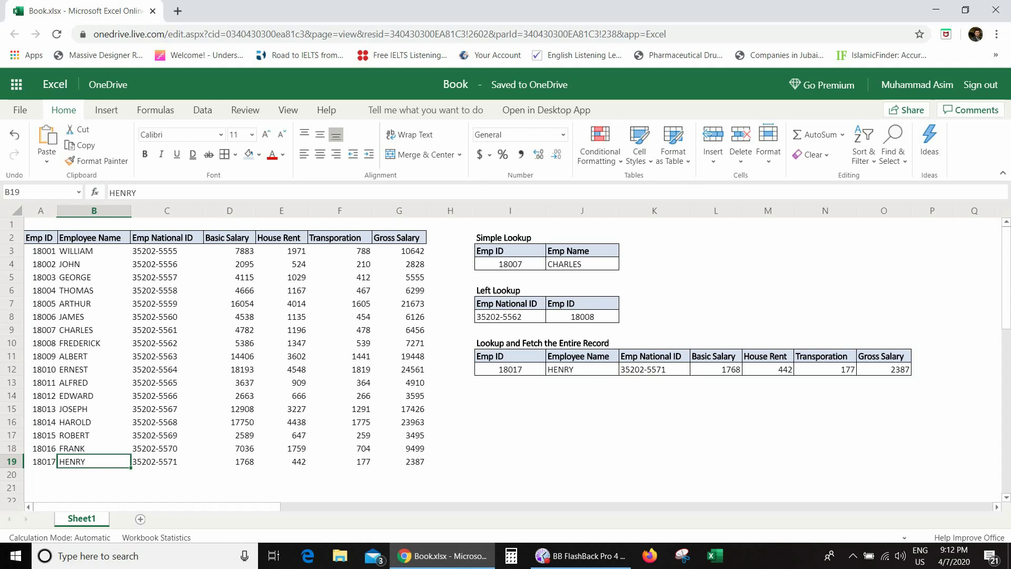
{"action": "left_click", "coordinate": [162, 464]}
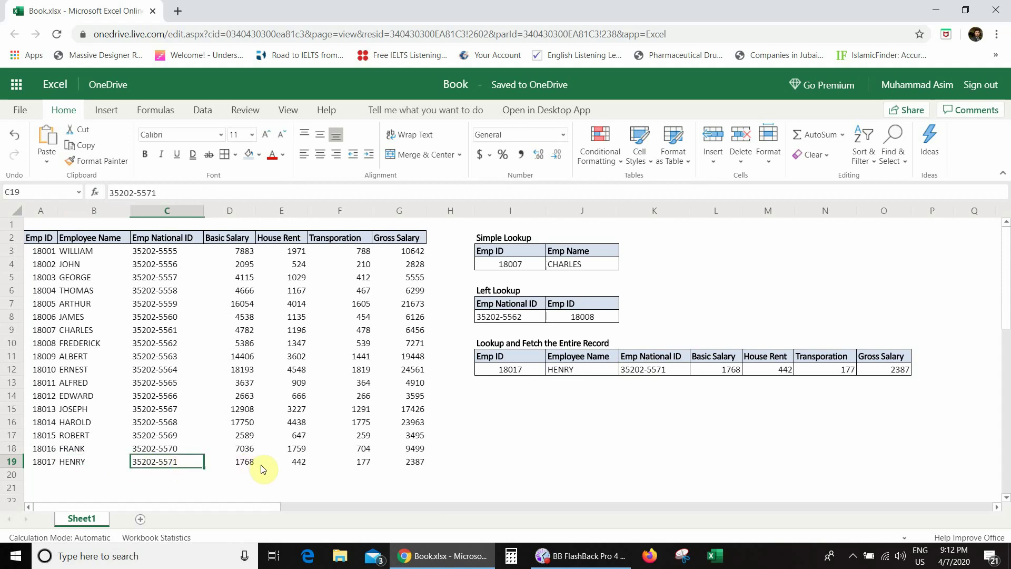
{"action": "left_click", "coordinate": [290, 465]}
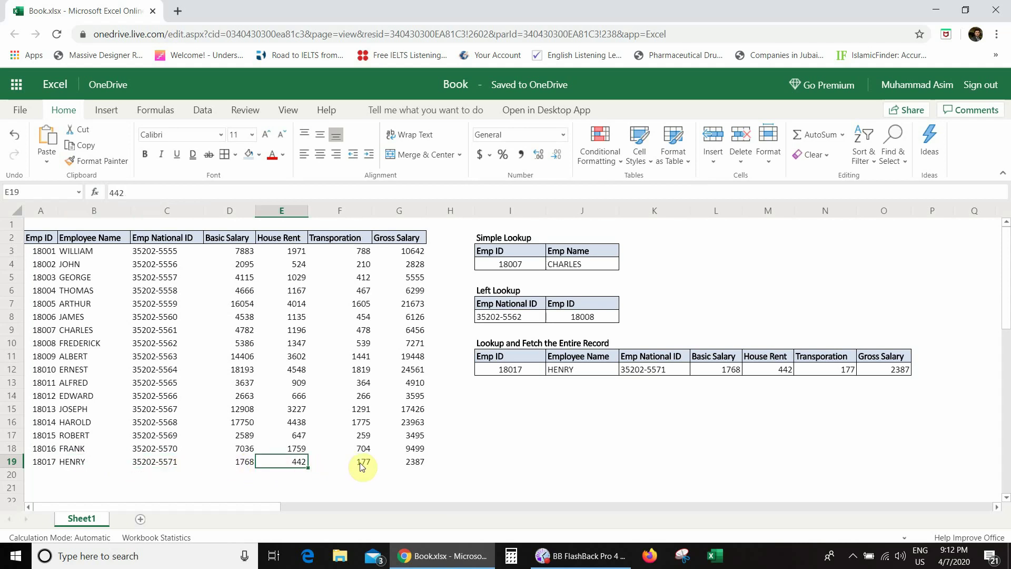